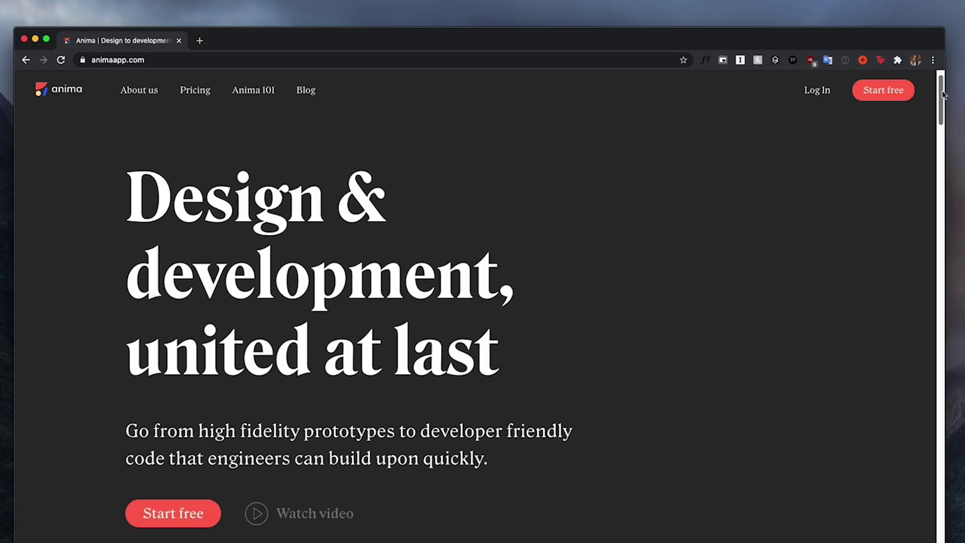
pyautogui.scroll(-4, 945, 101)
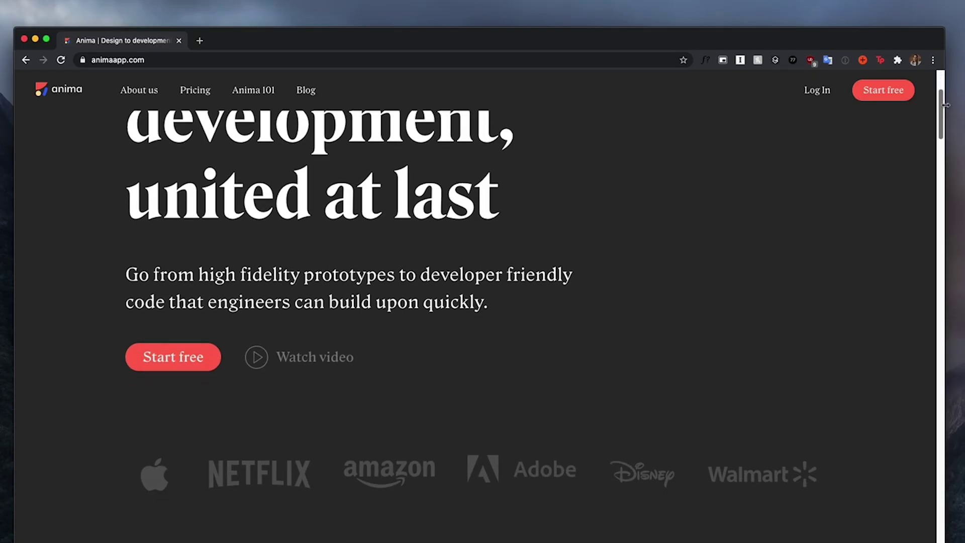
pyautogui.scroll(-5, 949, 115)
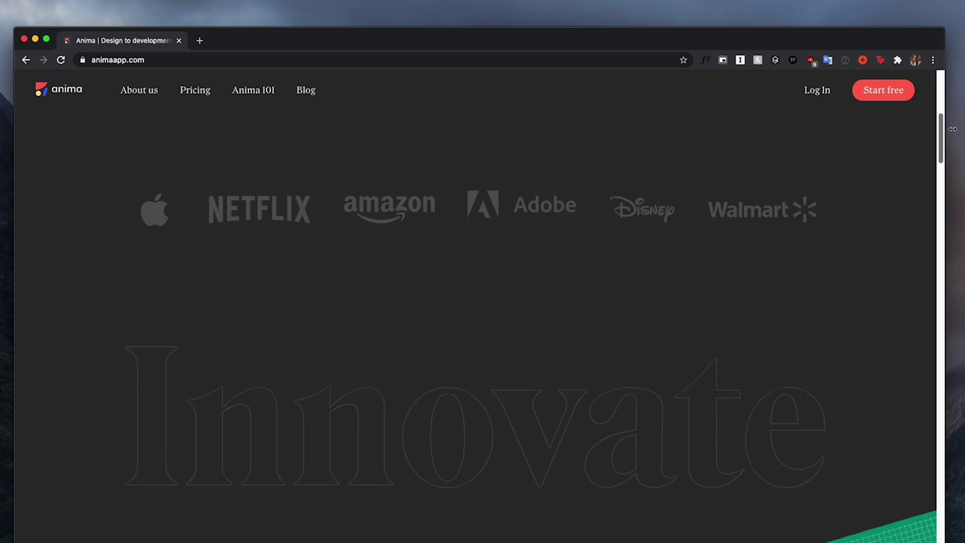
pyautogui.scroll(-4, 954, 139)
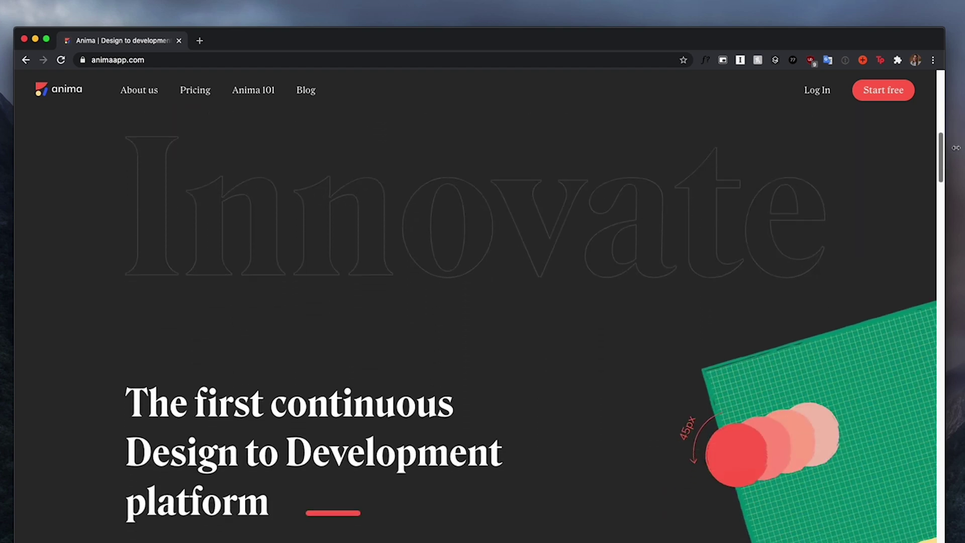
pyautogui.scroll(-3, 958, 157)
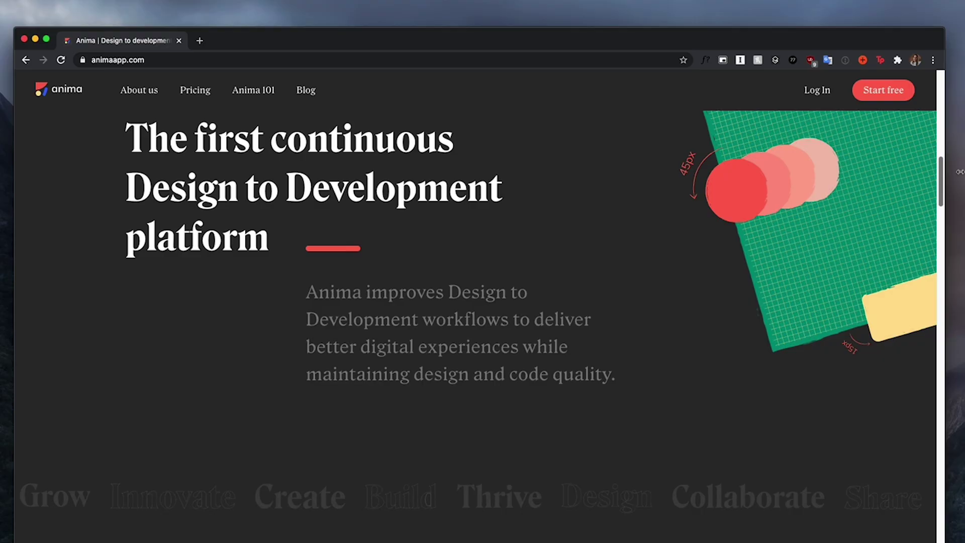
pyautogui.scroll(-3, 960, 181)
pyautogui.scroll(-5, 960, 182)
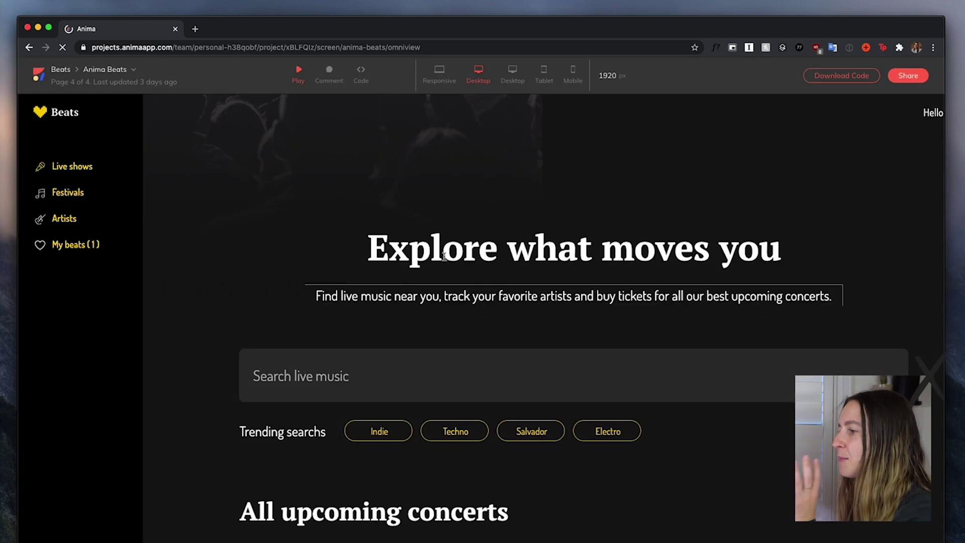
# Scroll through the finished Beats project page in Anima
pyautogui.scroll(-5, 287, 321)
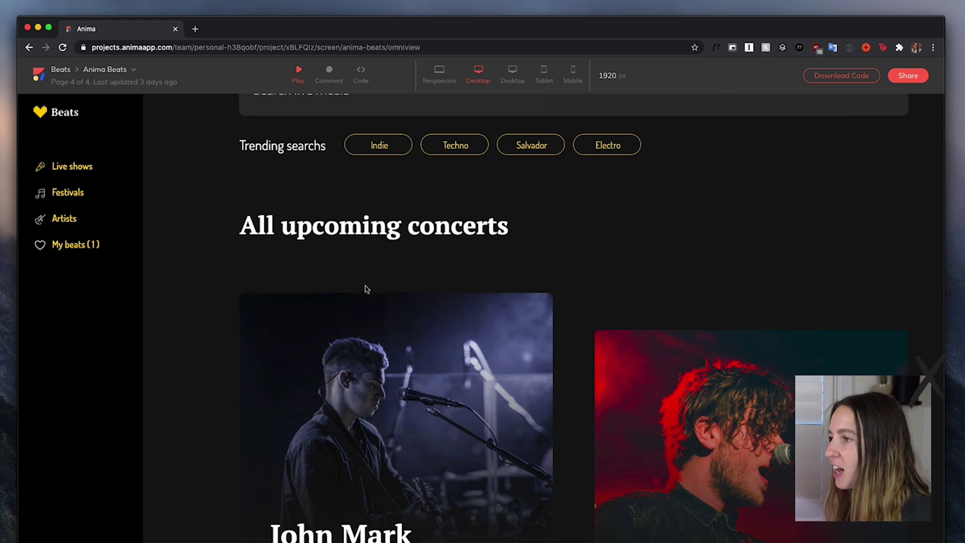
pyautogui.scroll(-1, 365, 289)
pyautogui.scroll(5, 377, 290)
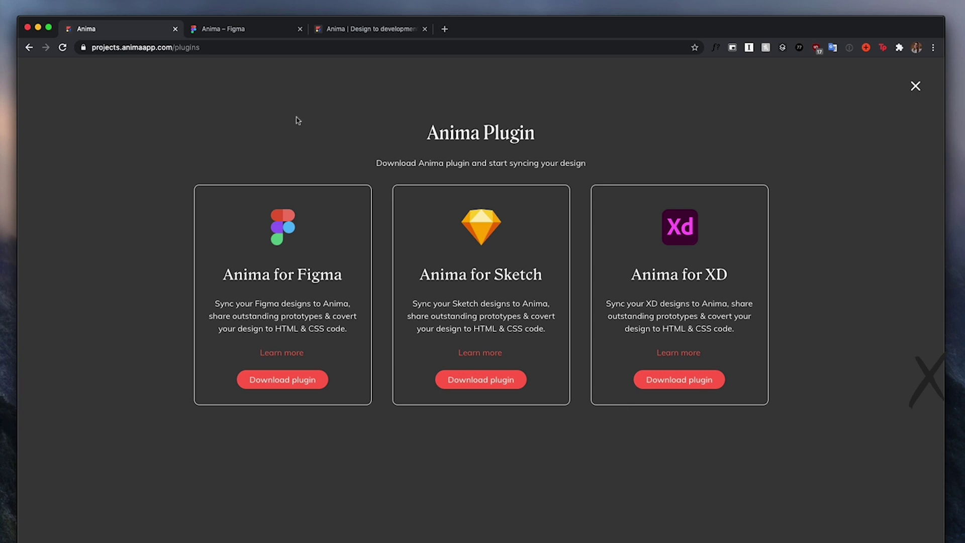
# Go to the Anima for Figma plugin page
pyautogui.click(271, 29)
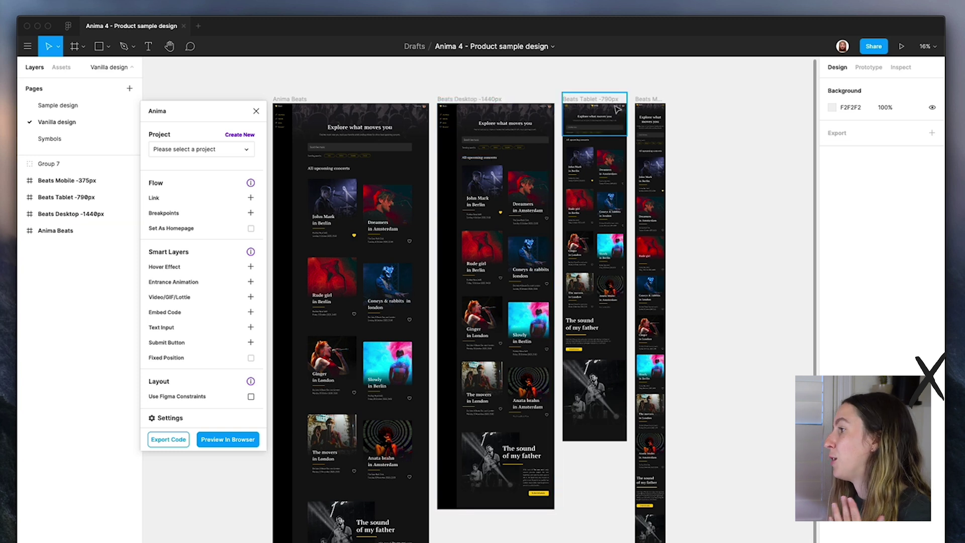
# Link the Beats Mobile, Tablet, Desktop and Anima Beats frames as breakpoints, then preview in browser
pyautogui.click(652, 106)
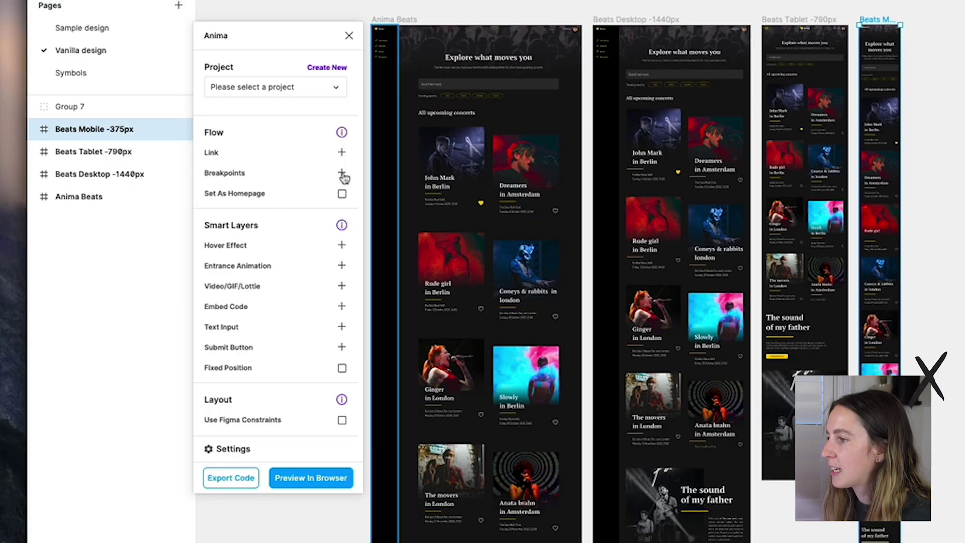
pyautogui.click(342, 173)
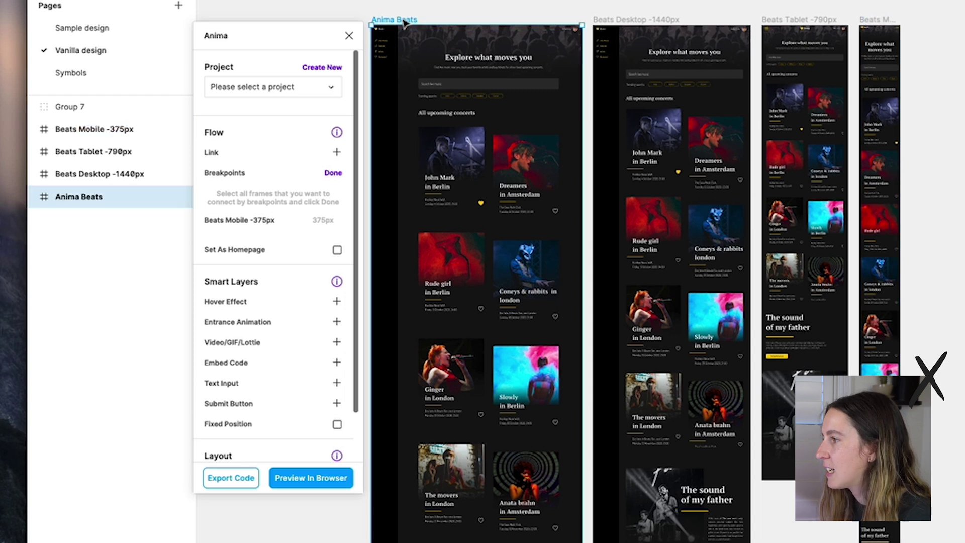
pyautogui.keyDown('shift'); pyautogui.click(627, 23); pyautogui.keyUp('shift')
pyautogui.keyDown('shift'); pyautogui.click(778, 23); pyautogui.keyUp('shift')
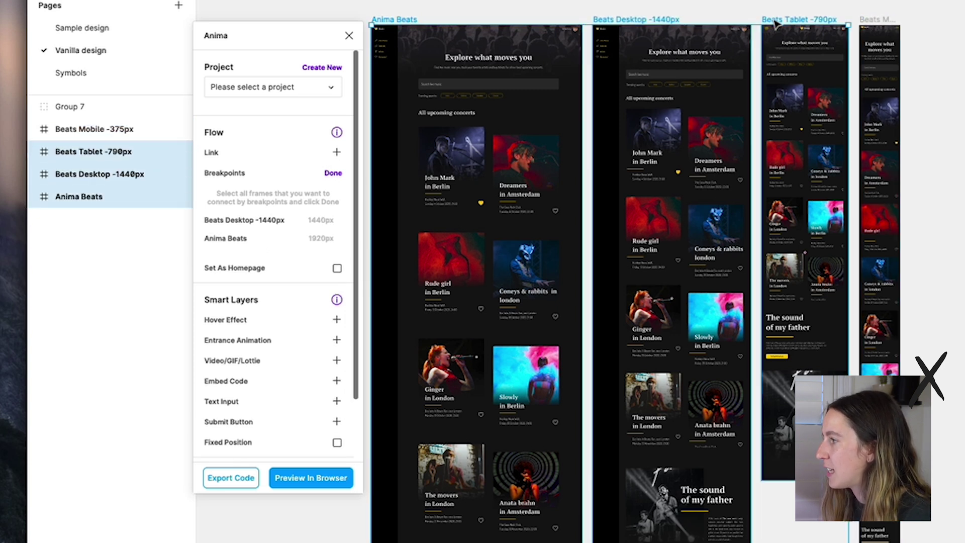
pyautogui.keyDown('shift'); pyautogui.click(882, 21); pyautogui.keyUp('shift')
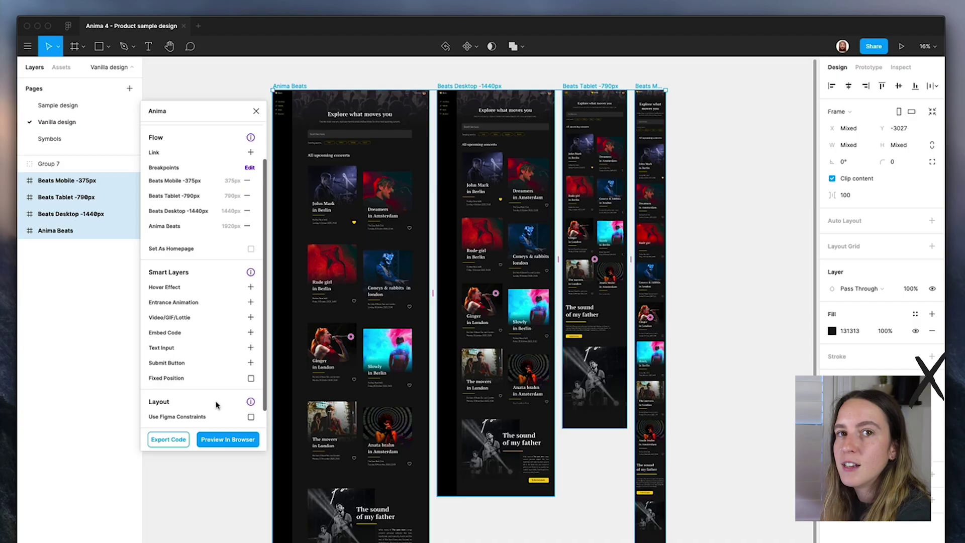
pyautogui.click(213, 442)
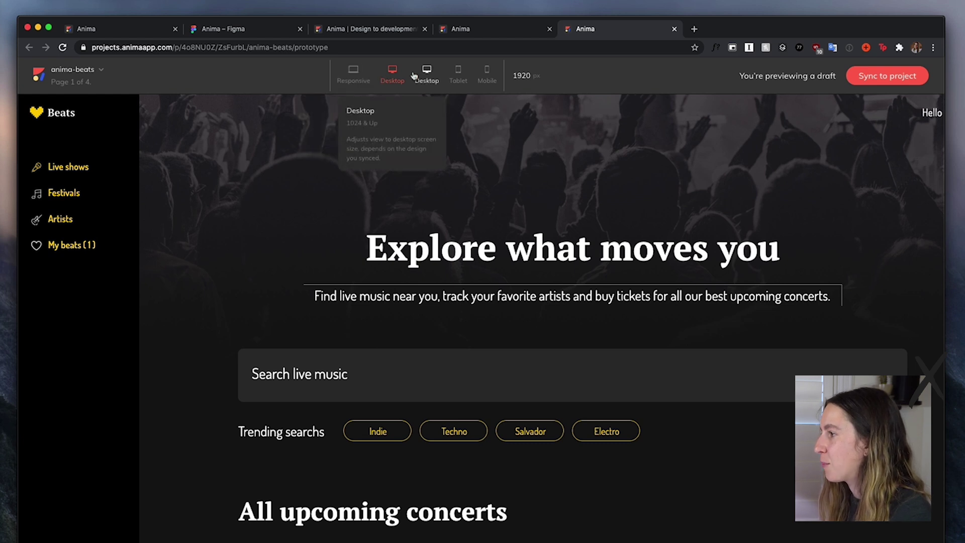
# View the Beats draft at tablet, 375px mobile and responsive widths, narrowing it to 828px
pyautogui.click(458, 73)
pyautogui.click(487, 74)
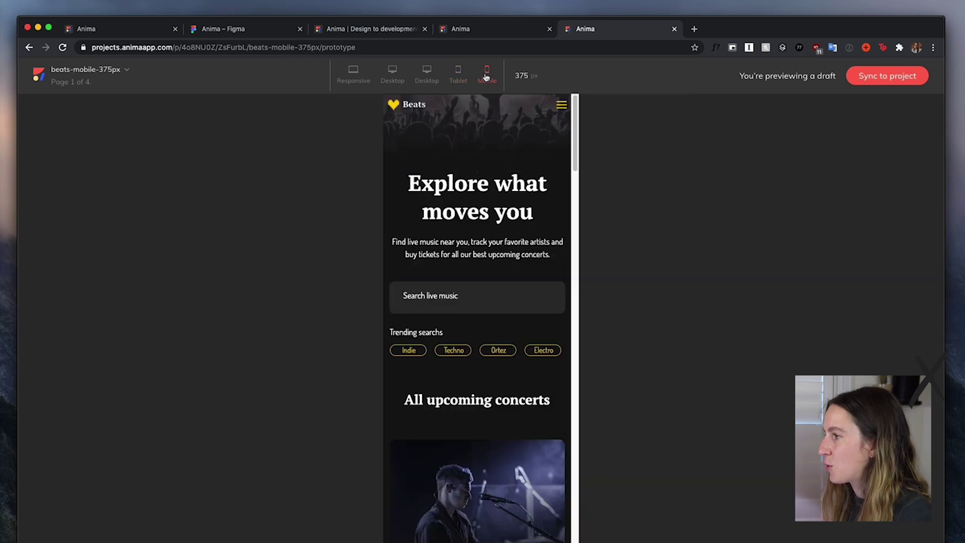
pyautogui.click(354, 75)
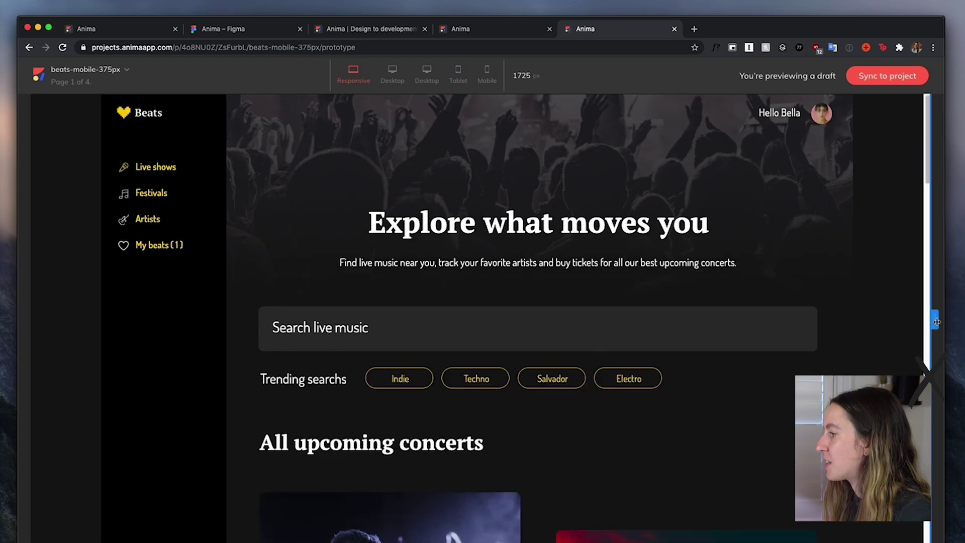
pyautogui.moveTo(937, 321); pyautogui.dragTo(888, 292)
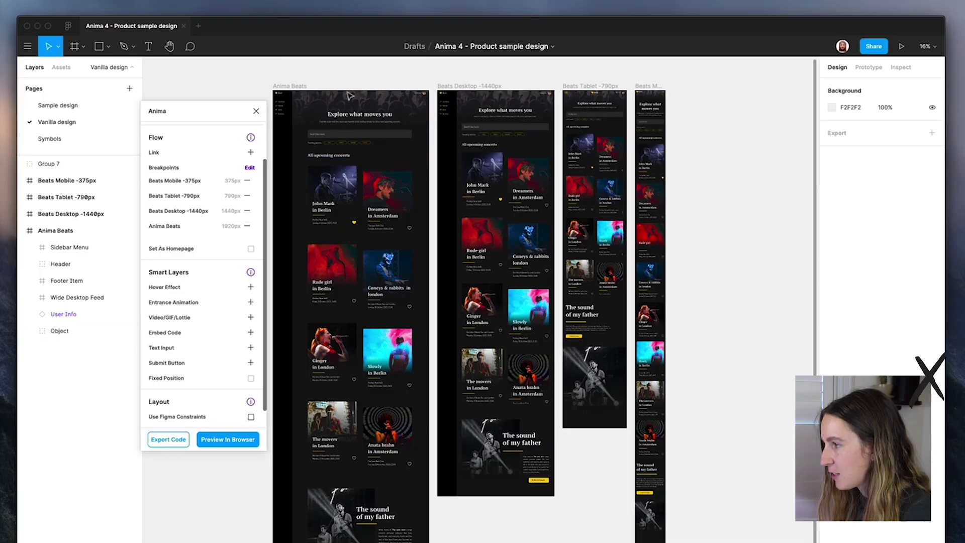
# Select the Header Titles frame and add an entrance animation to it
pyautogui.moveTo(309, 83); pyautogui.dragTo(440, 155)
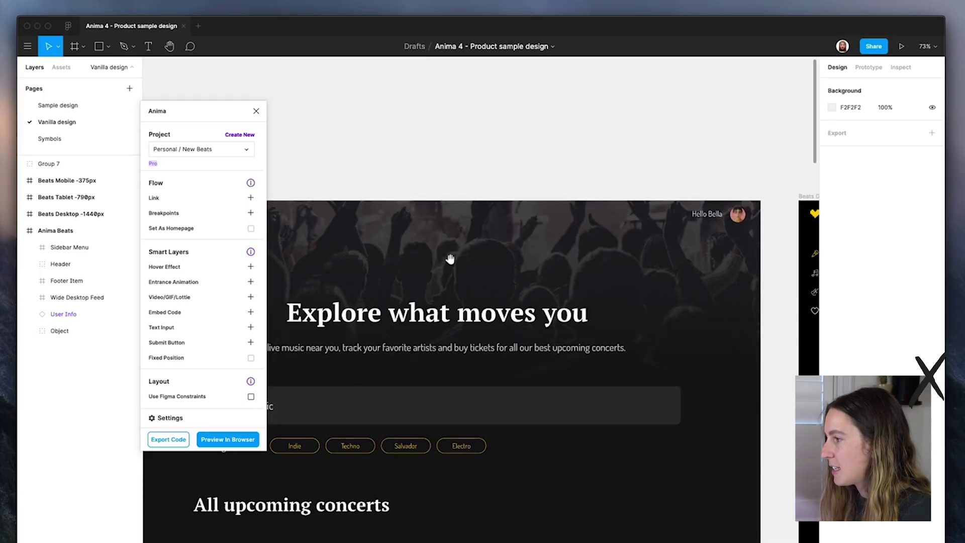
pyautogui.moveTo(452, 211); pyautogui.dragTo(528, 173)
pyautogui.click(545, 226)
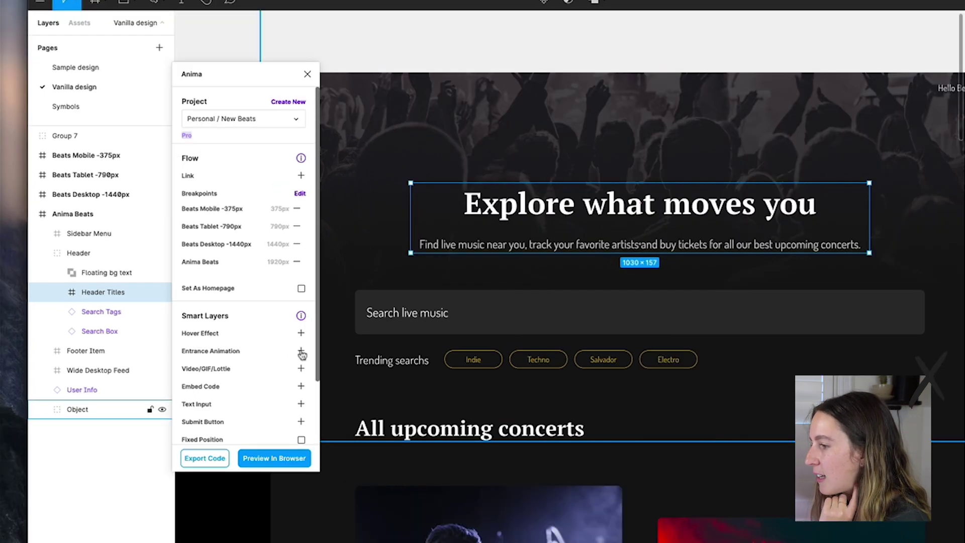
pyautogui.click(301, 351)
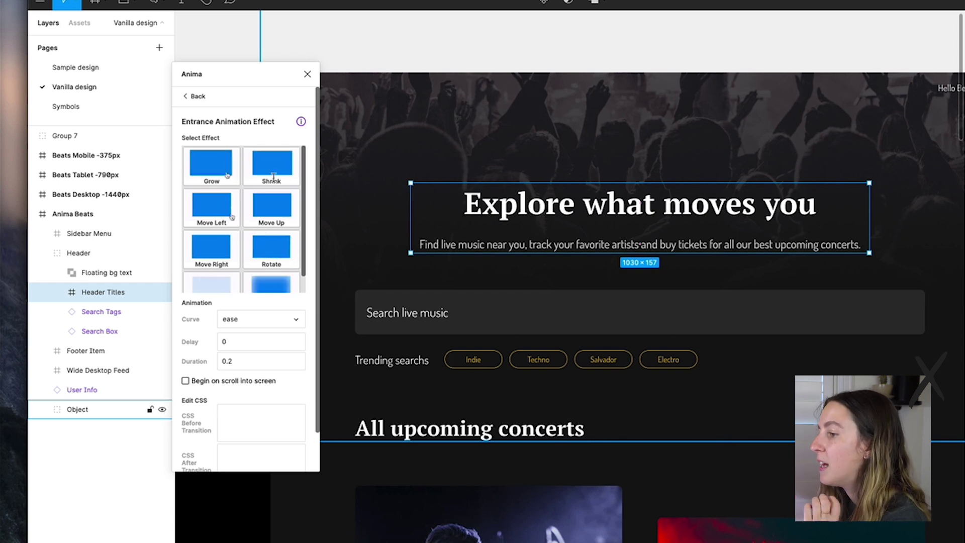
pyautogui.click(302, 320)
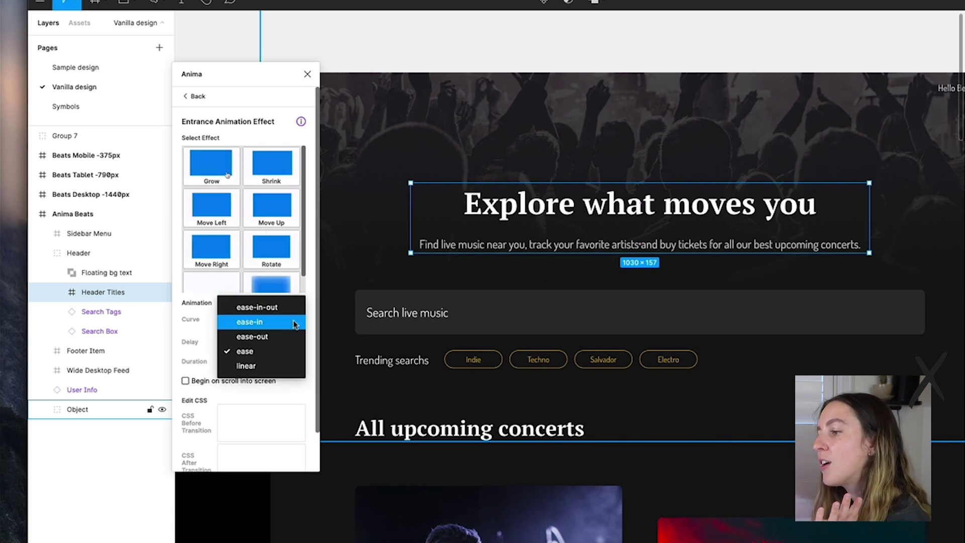
pyautogui.click(195, 336)
pyautogui.click(236, 342)
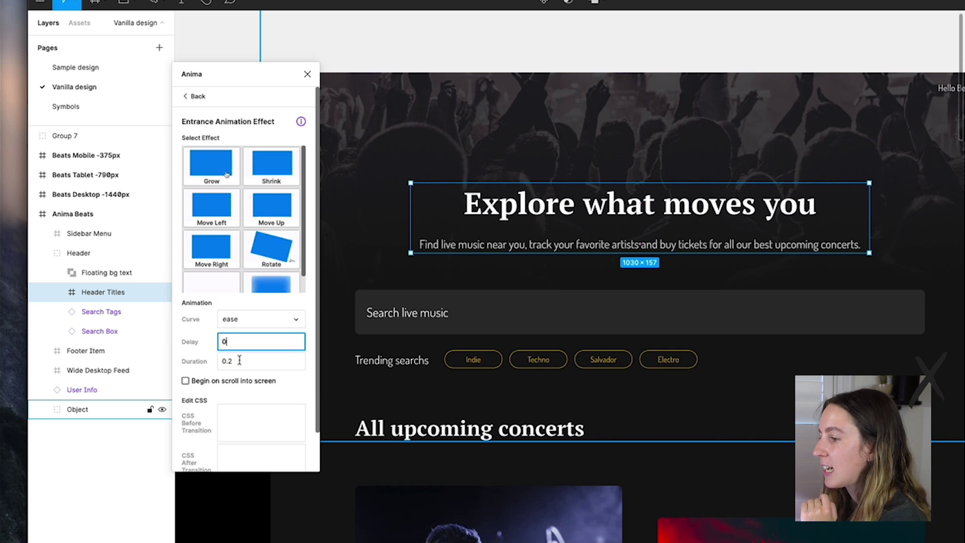
pyautogui.click(239, 360)
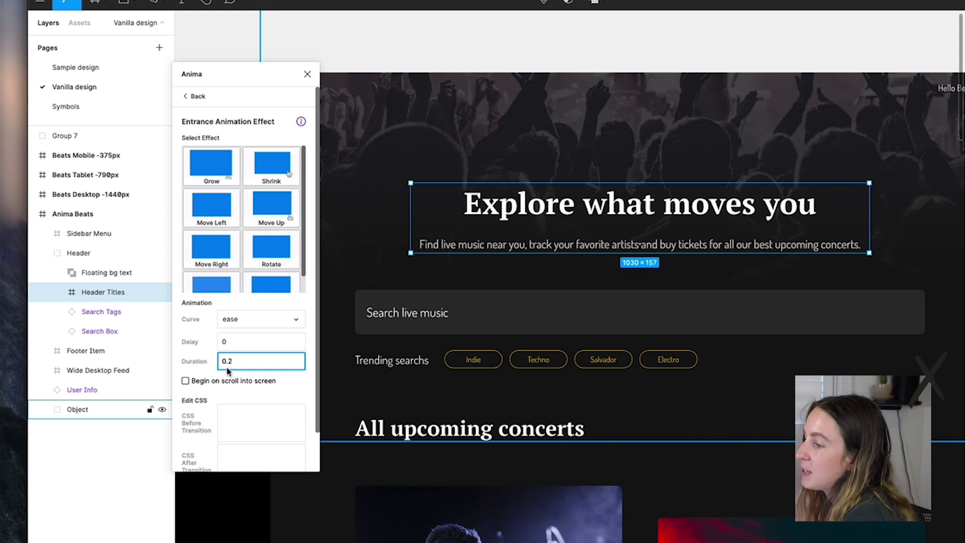
# Set it to Move Up, ease-in-out curve, 0.8 duration, beginning on scroll into screen, and save
pyautogui.click(280, 220)
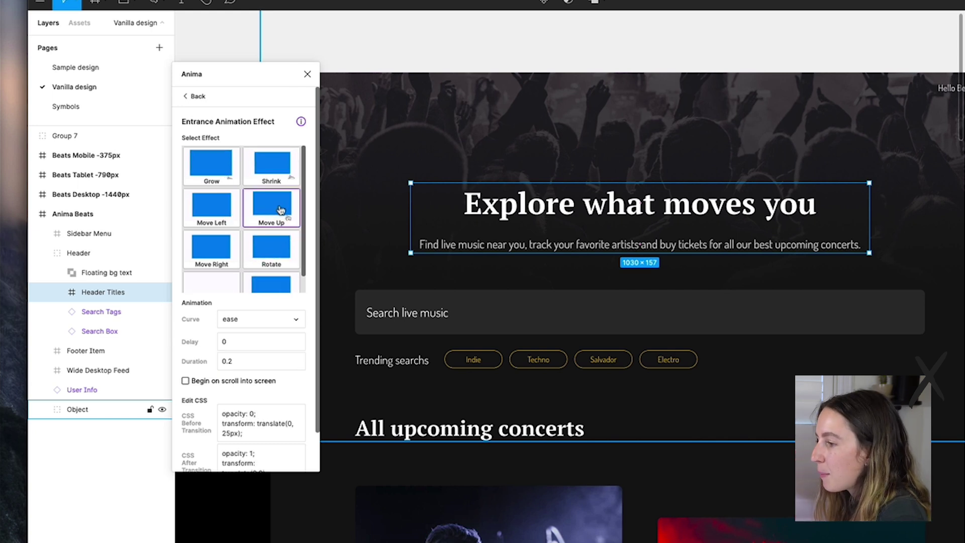
pyautogui.click(254, 325)
pyautogui.click(302, 308)
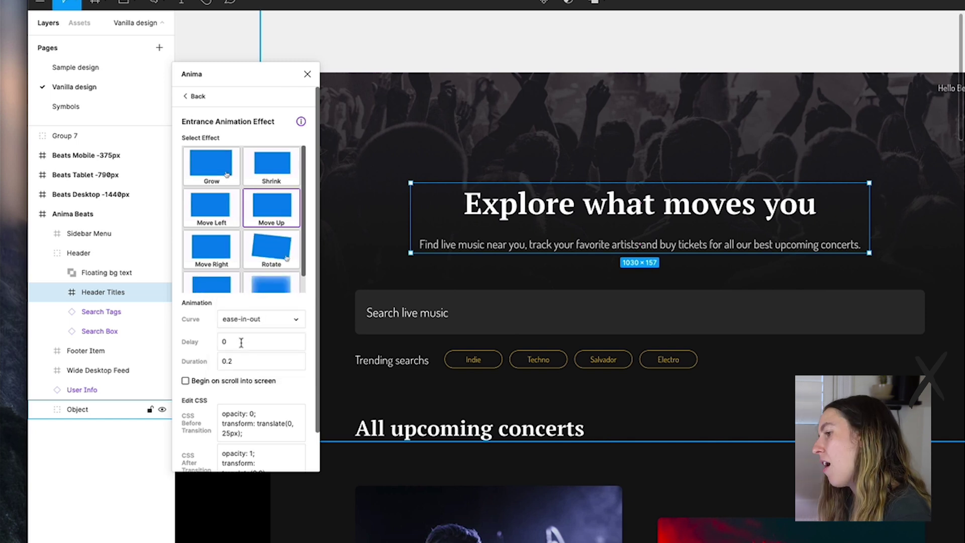
pyautogui.click(243, 361)
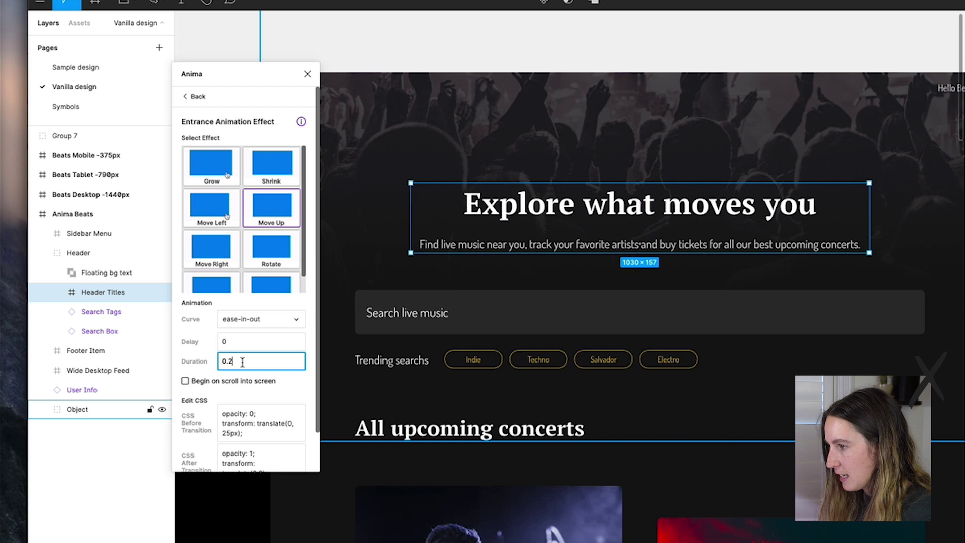
pyautogui.press('BackSpace')
pyautogui.write('8')
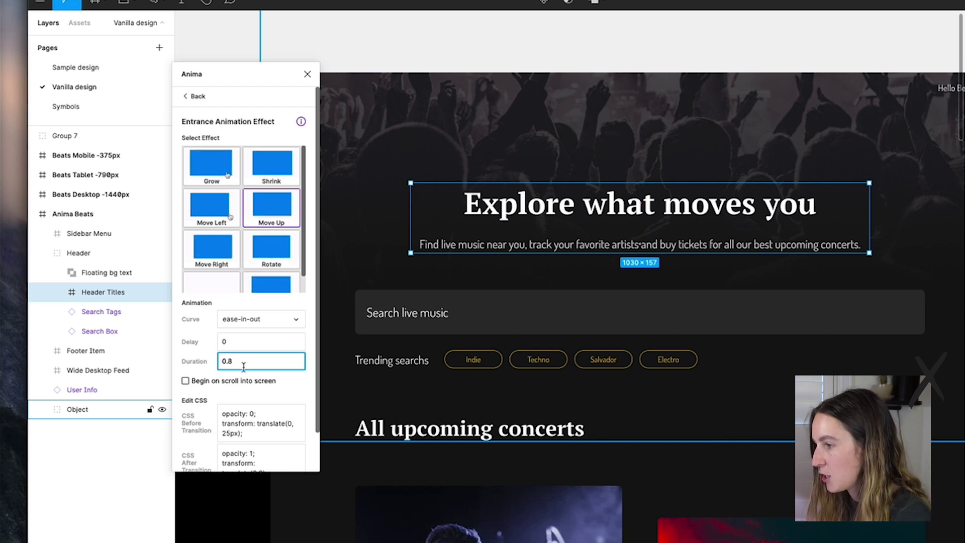
pyautogui.click(185, 381)
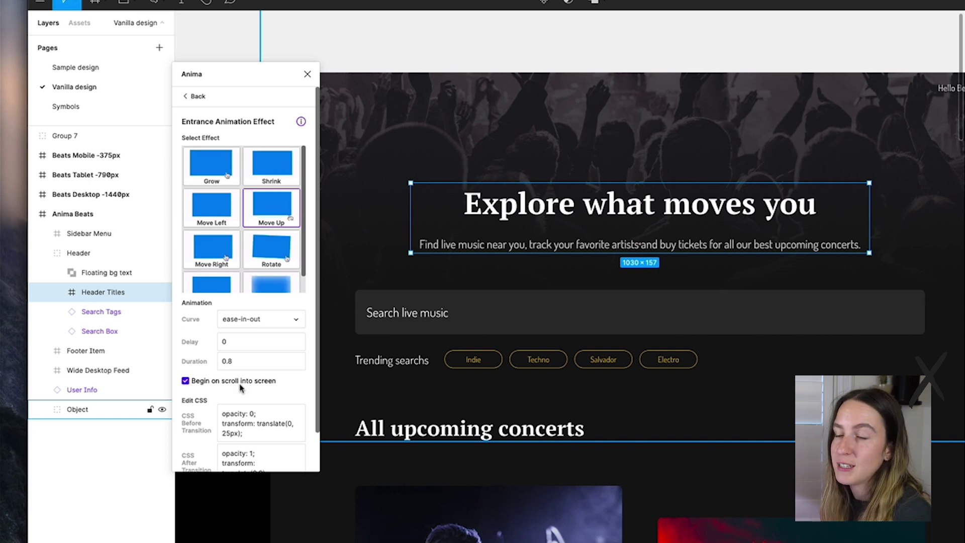
pyautogui.scroll(-2, 292, 453)
pyautogui.click(240, 440)
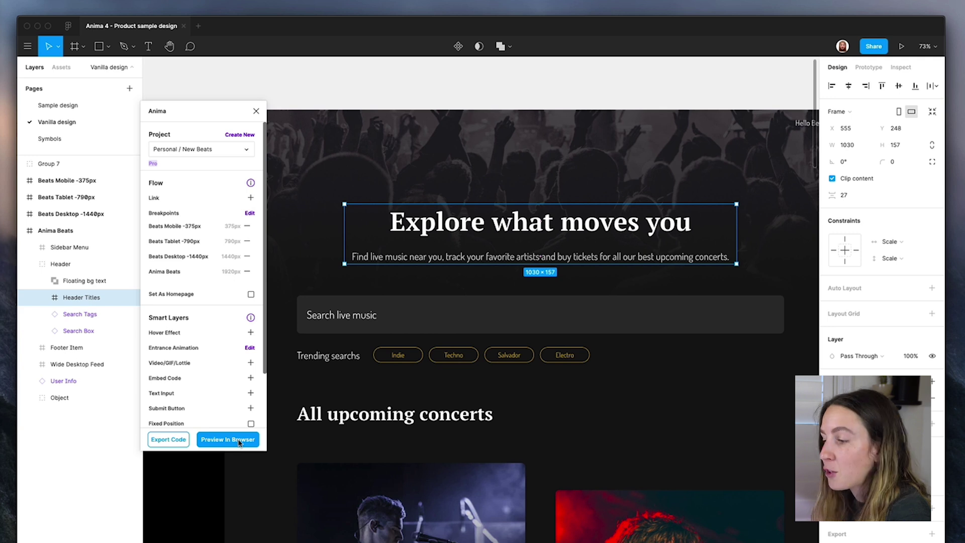
pyautogui.click(239, 440)
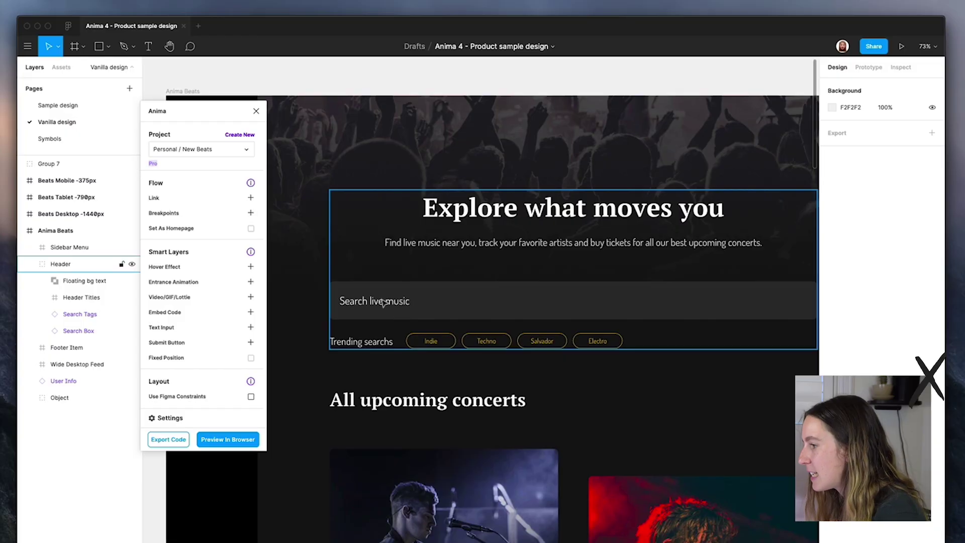
# Make the Search input layer a Text-type input with placeholder 'Search live music'
pyautogui.keyDown('super'); pyautogui.click(383, 304); pyautogui.keyUp('super')
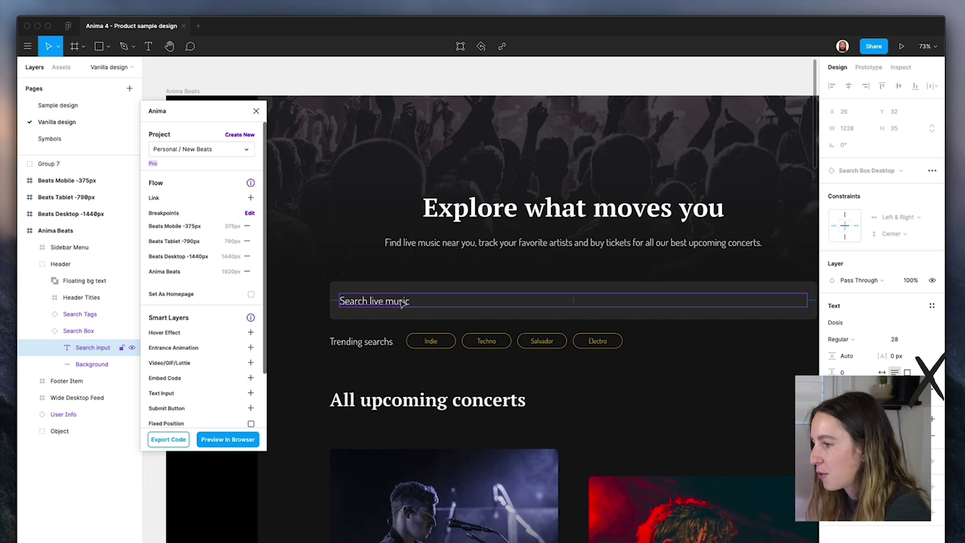
pyautogui.click(250, 394)
pyautogui.click(205, 181)
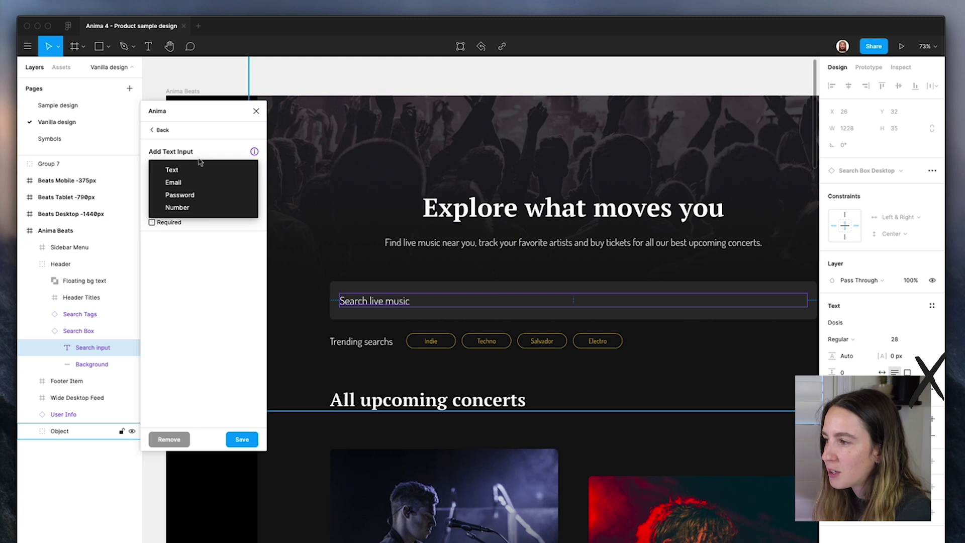
pyautogui.click(198, 172)
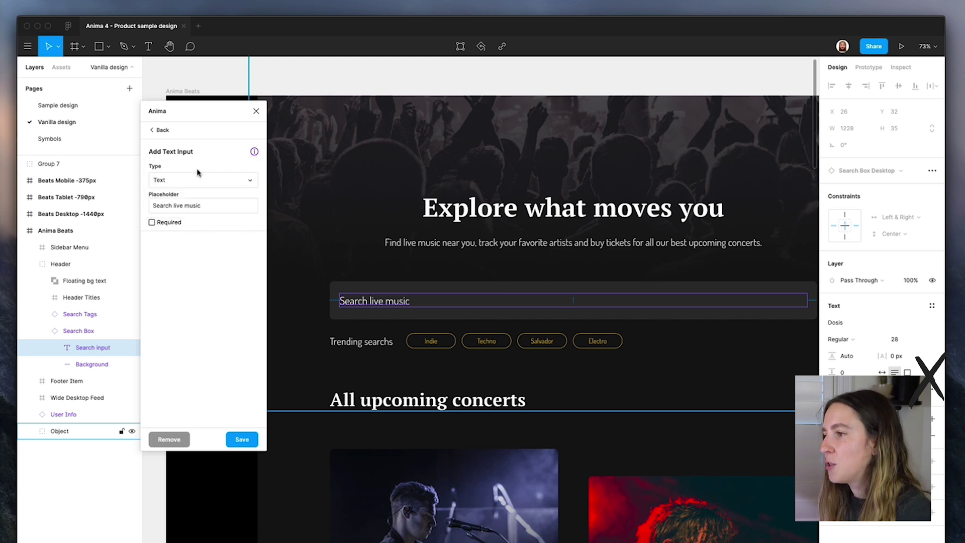
pyautogui.click(196, 206)
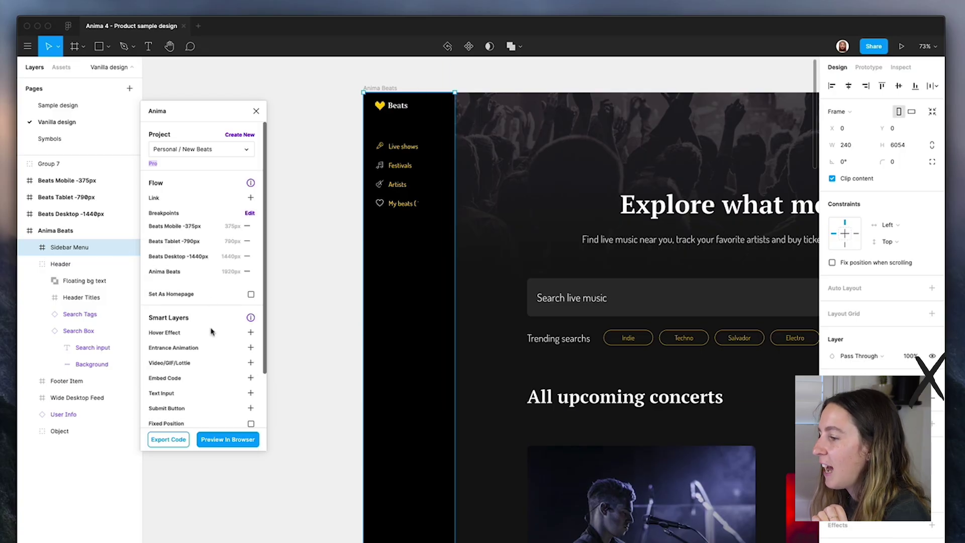
# Give the All upcoming concerts heading a Move Left entrance animation, adjusting its delay and curve
pyautogui.scroll(-3, 210, 303)
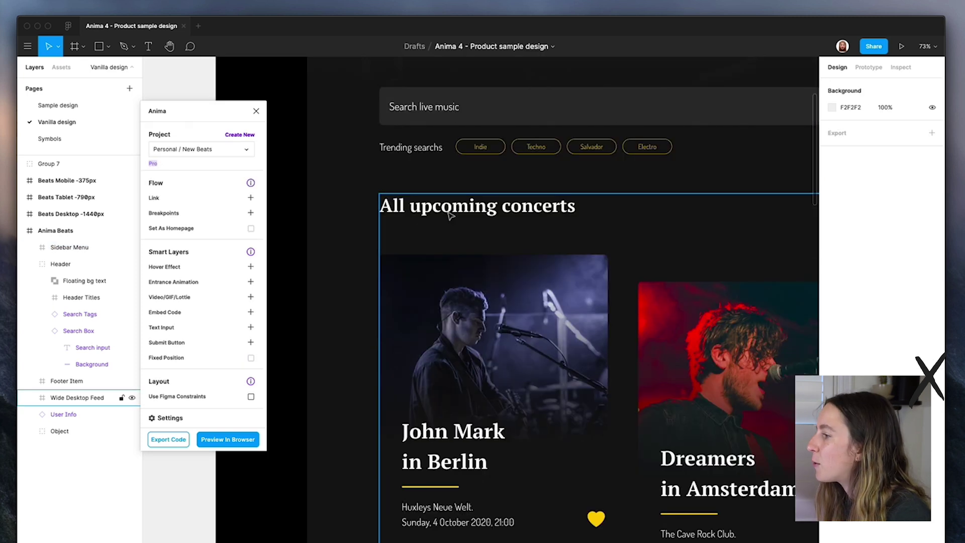
pyautogui.click(450, 215)
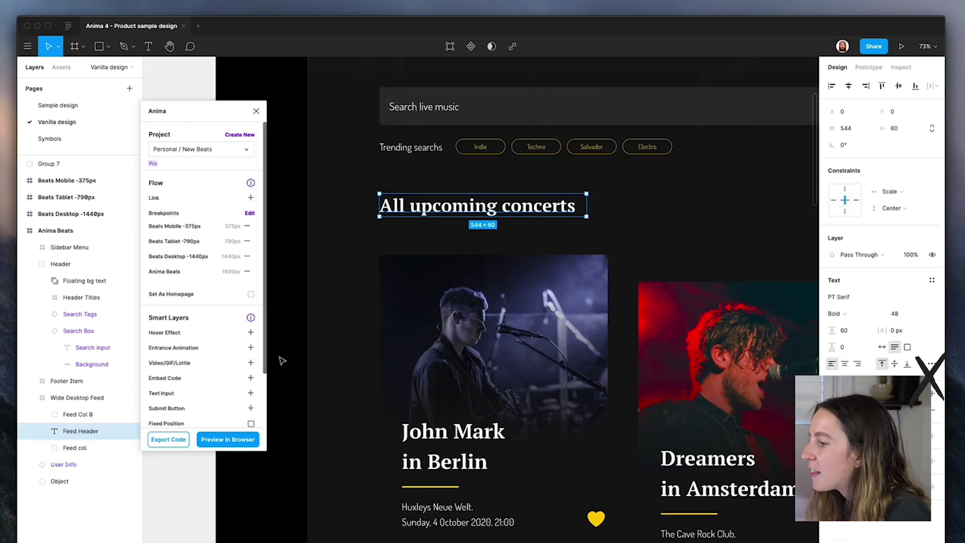
pyautogui.click(249, 346)
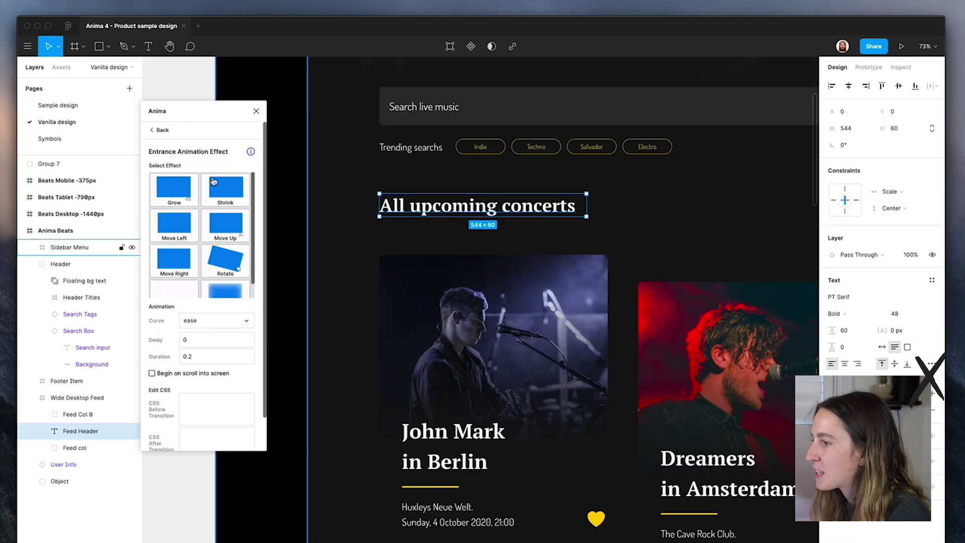
pyautogui.click(180, 221)
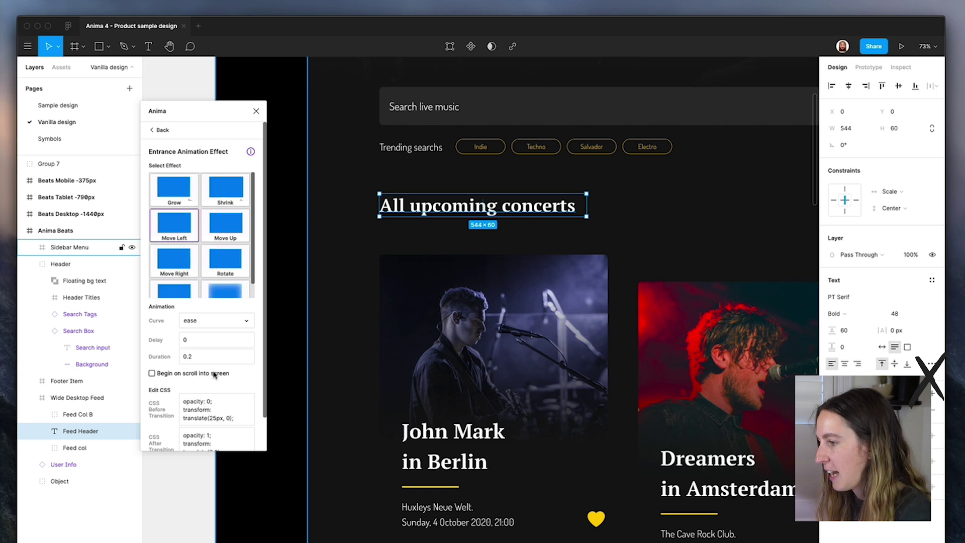
pyautogui.click(209, 340)
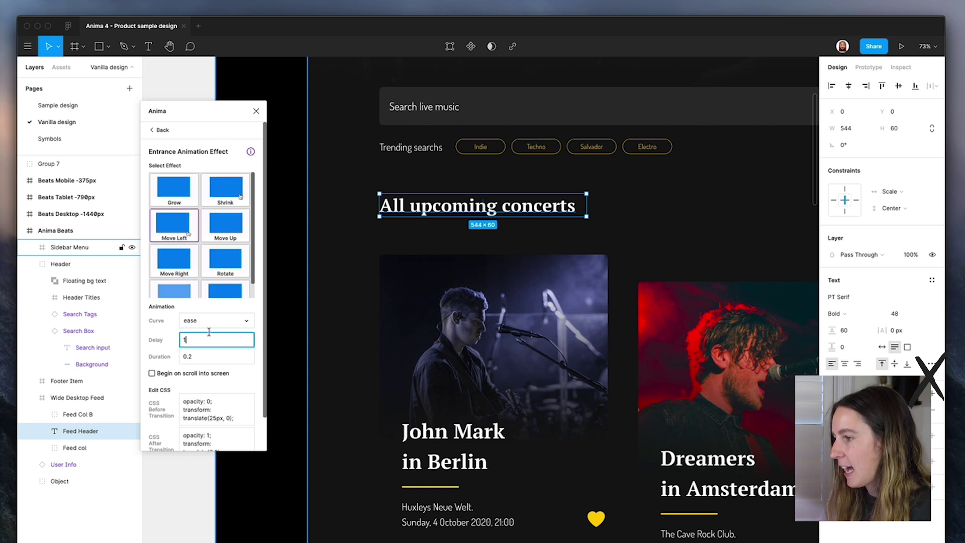
pyautogui.click(215, 321)
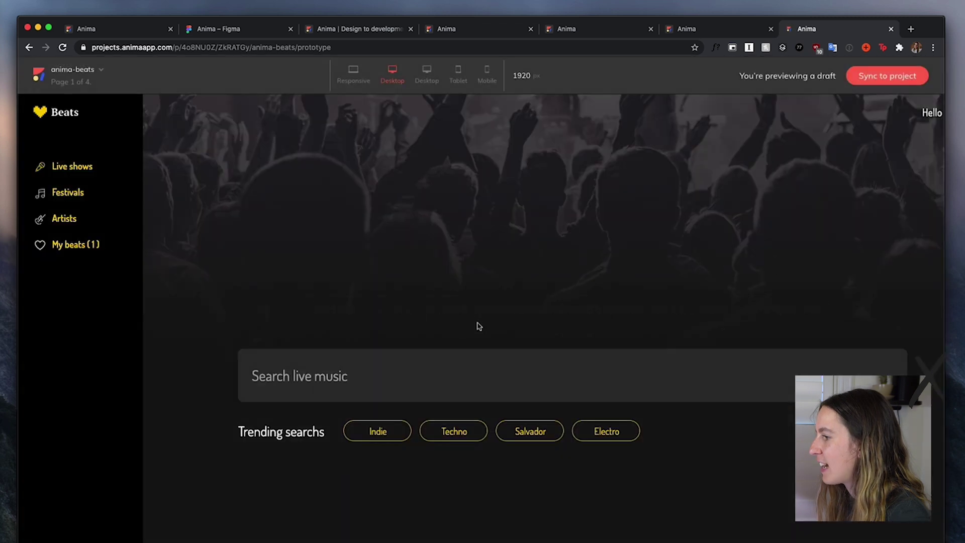
# Reload the draft preview to replay the animations, scroll it, and type 'm' into the search field
pyautogui.scroll(-5, 479, 326)
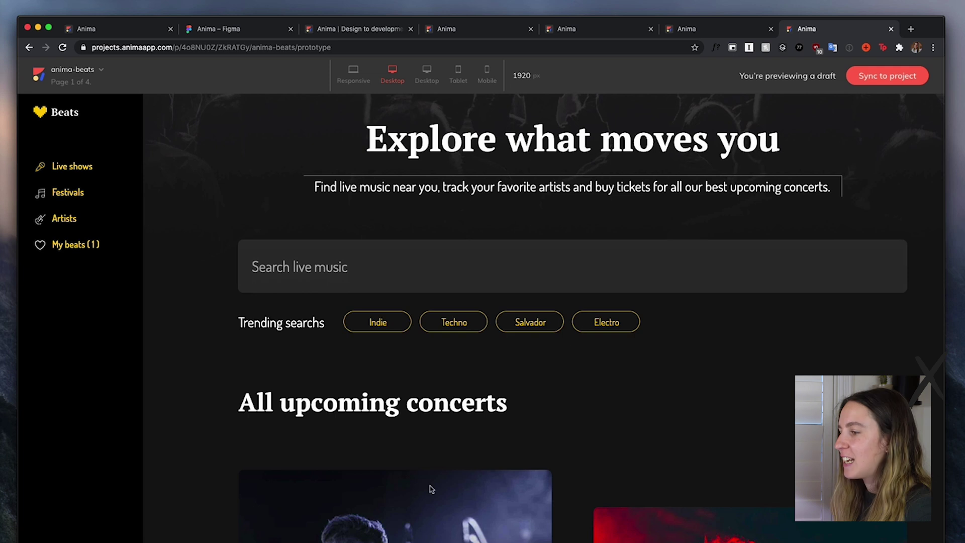
pyautogui.scroll(5, 497, 324)
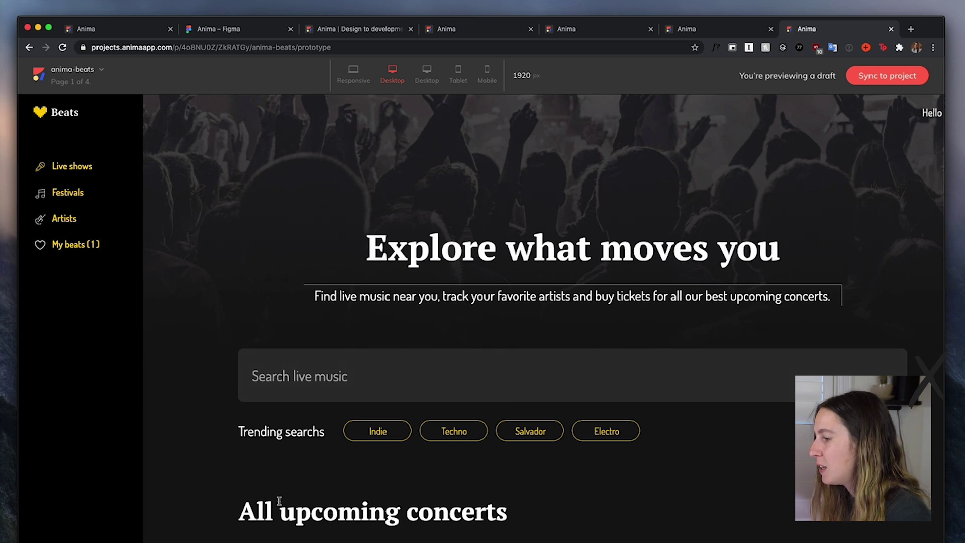
pyautogui.press('super+r')
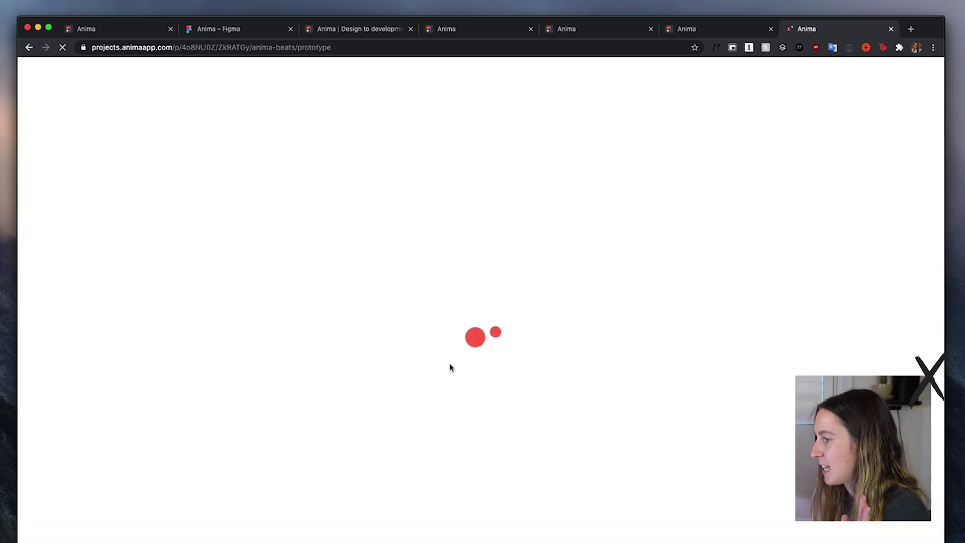
pyautogui.scroll(-5, 450, 367)
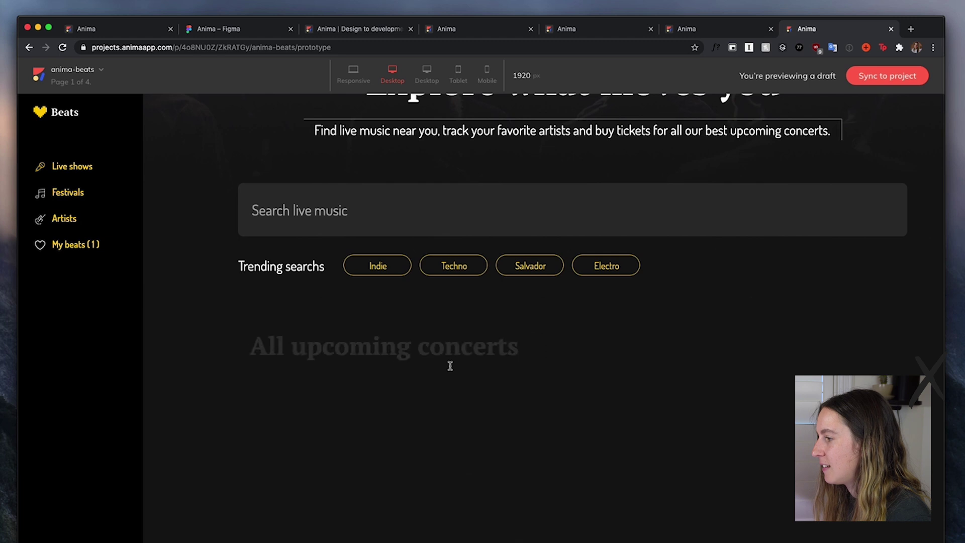
pyautogui.scroll(-3, 450, 365)
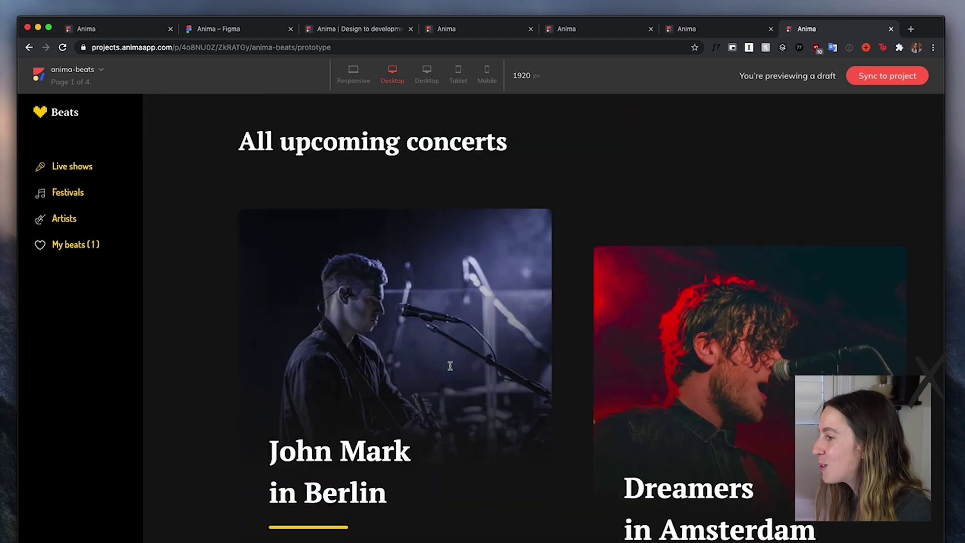
pyautogui.scroll(10, 450, 365)
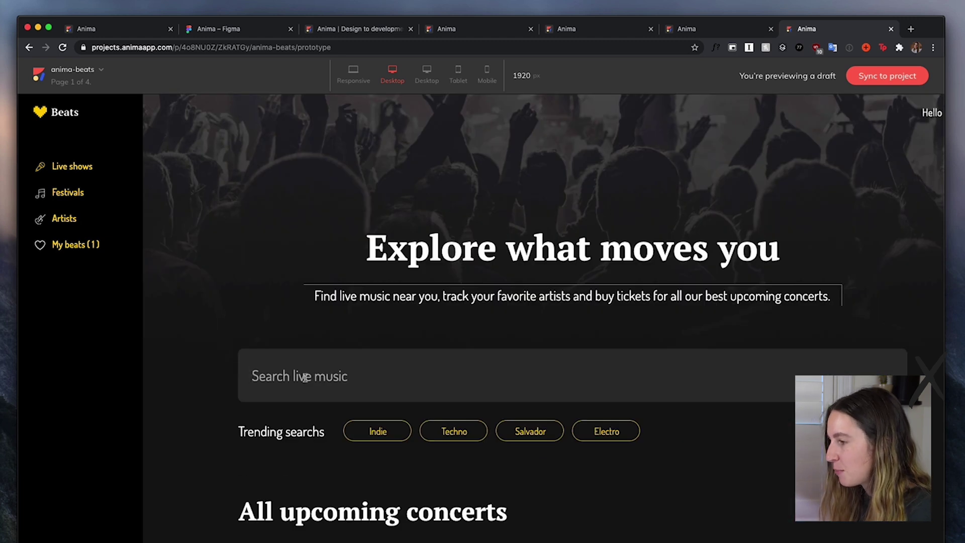
pyautogui.click(305, 377)
pyautogui.write('m')
pyautogui.scroll(-6, 237, 373)
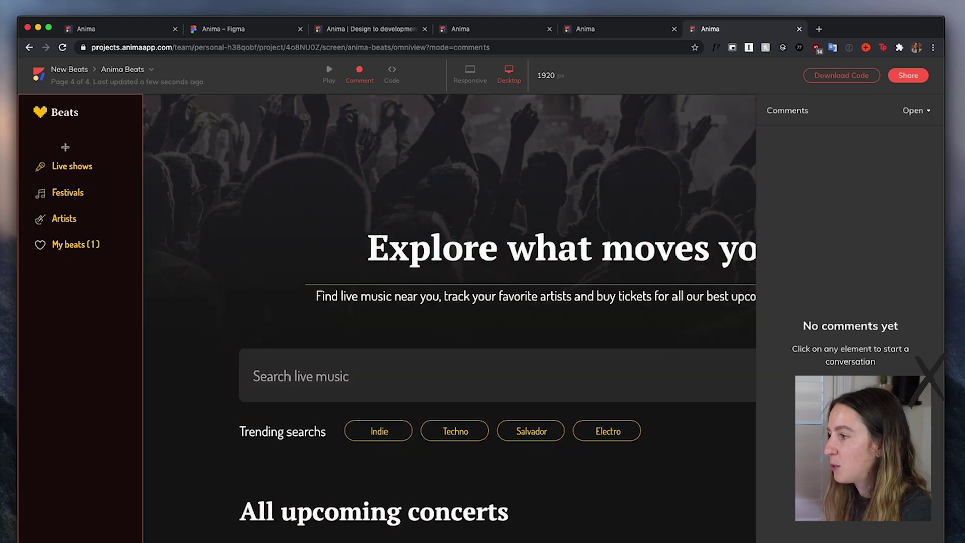
# Comment on the hero heading, then inspect the subtitle and search box code in Code mode
pyautogui.click(435, 262)
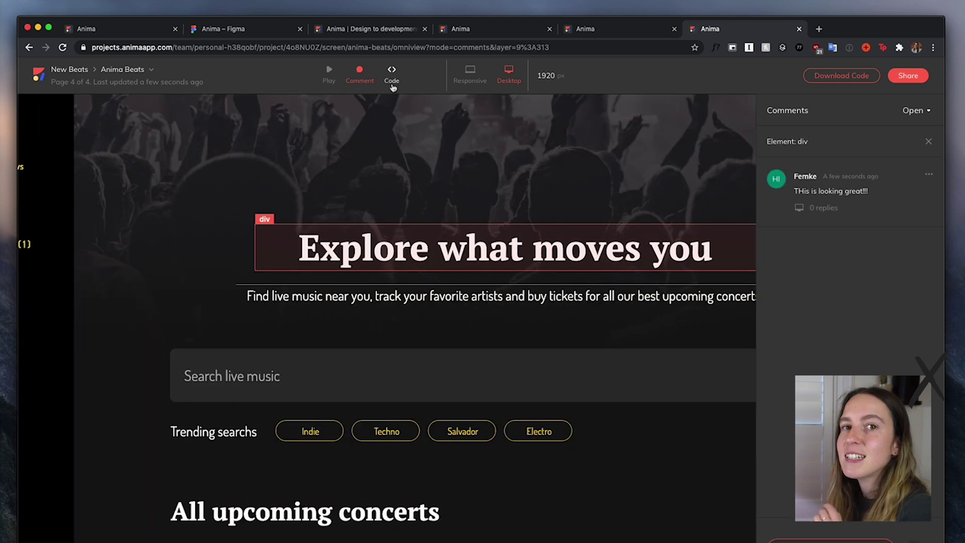
pyautogui.click(392, 76)
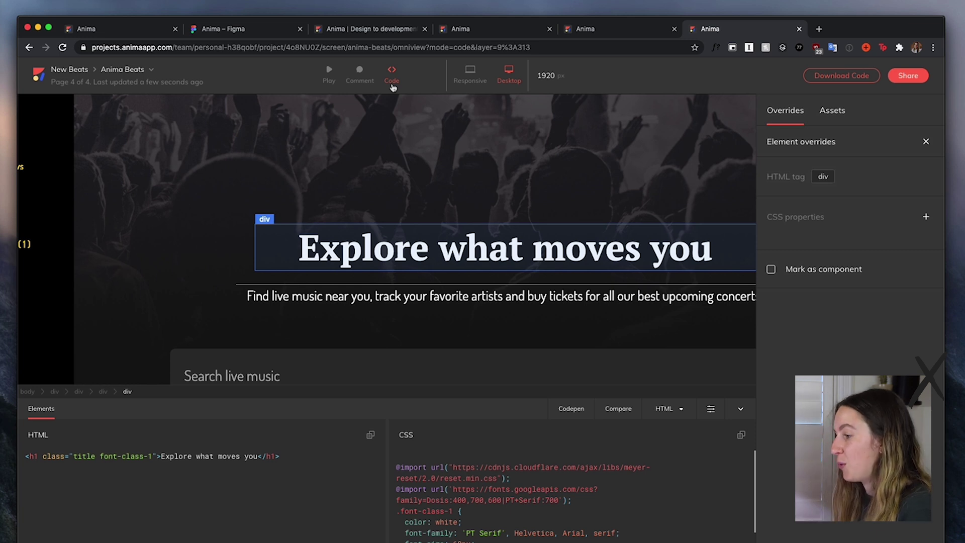
pyautogui.click(428, 292)
pyautogui.scroll(-2, 421, 297)
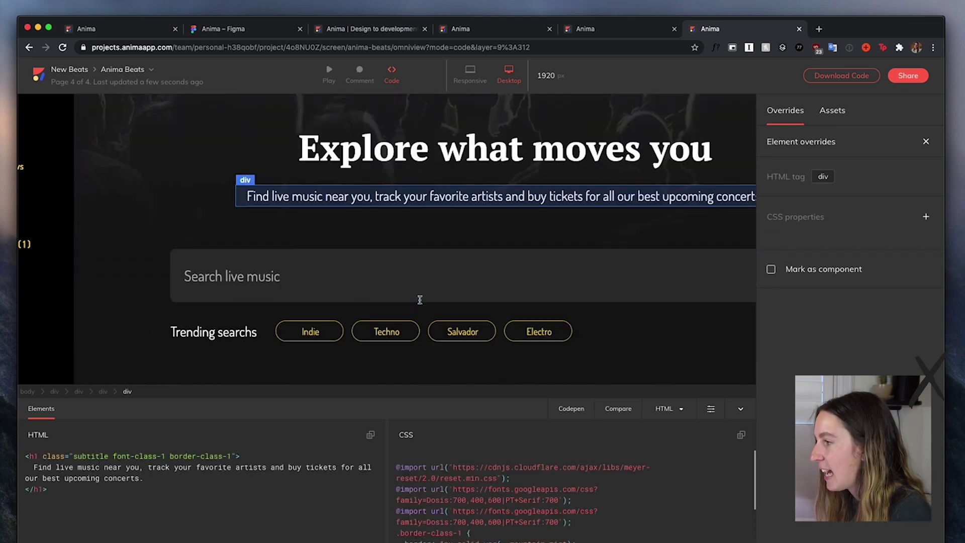
pyautogui.scroll(-1, 419, 300)
pyautogui.click(405, 208)
pyautogui.click(411, 205)
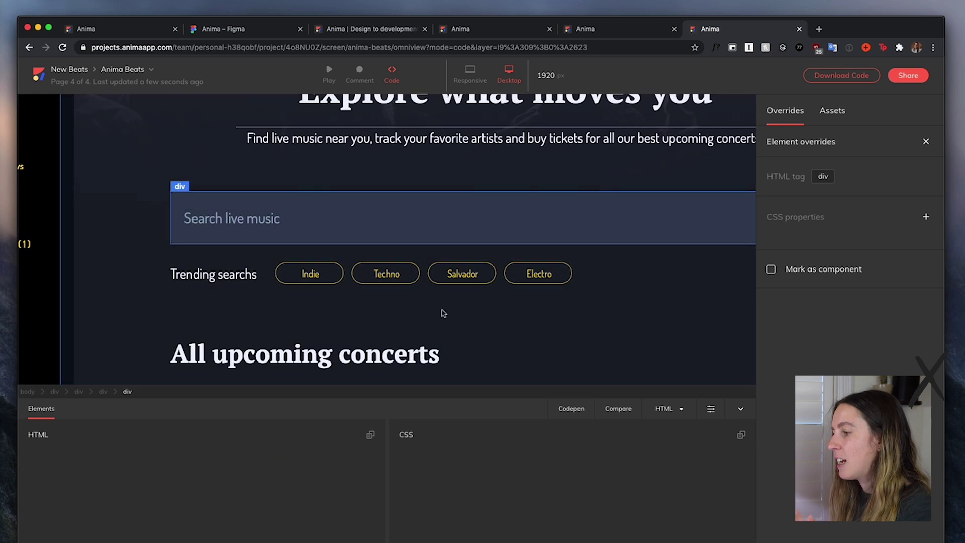
pyautogui.scroll(-1, 441, 372)
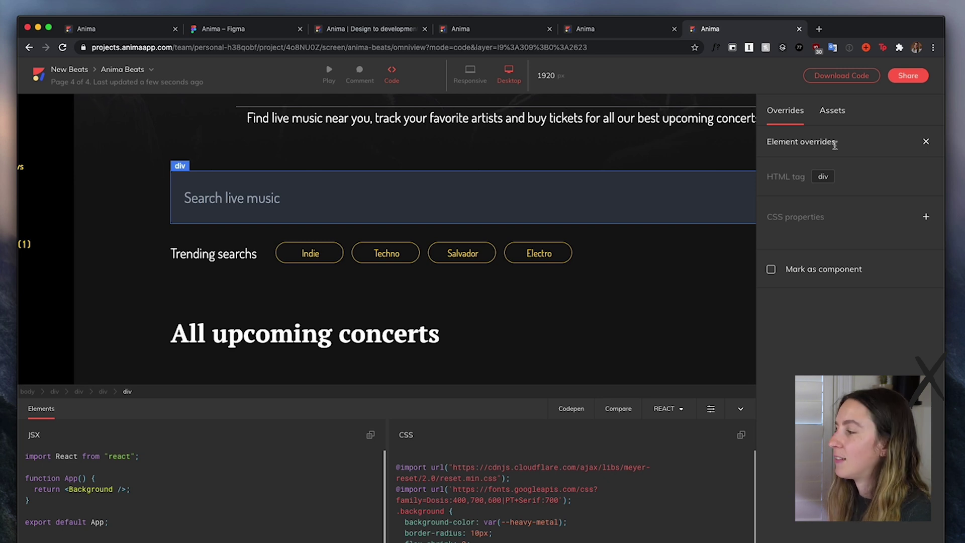
# Browse the page's image assets and download the generated code
pyautogui.click(833, 112)
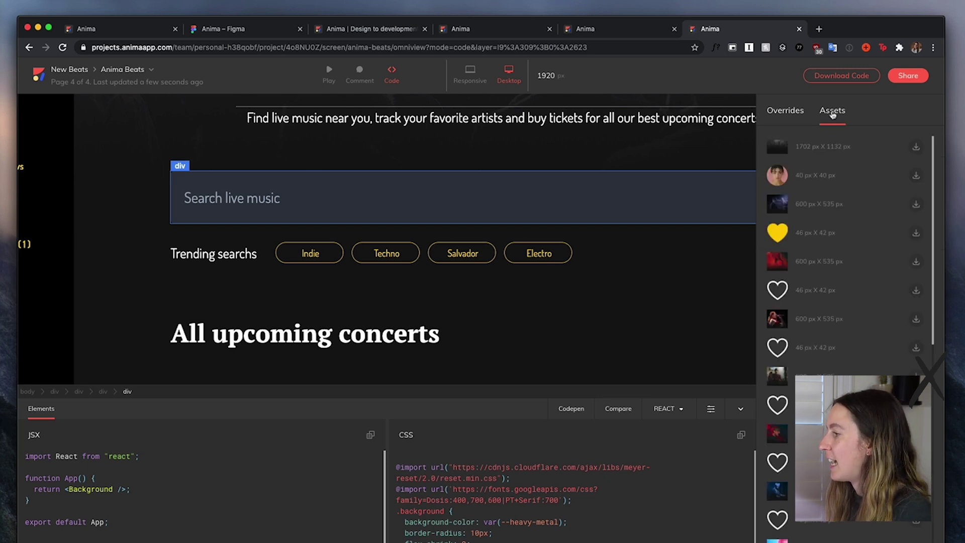
pyautogui.scroll(-10, 850, 237)
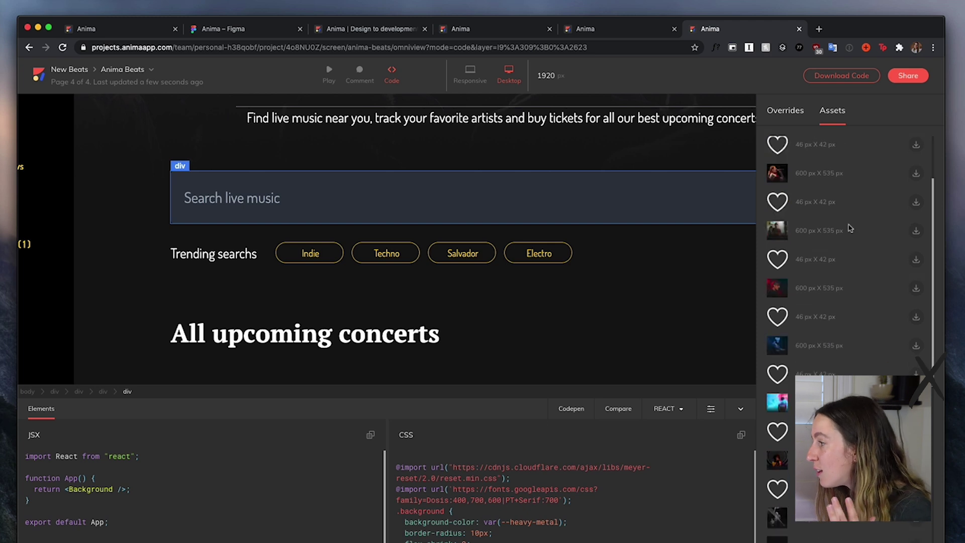
pyautogui.scroll(10, 849, 231)
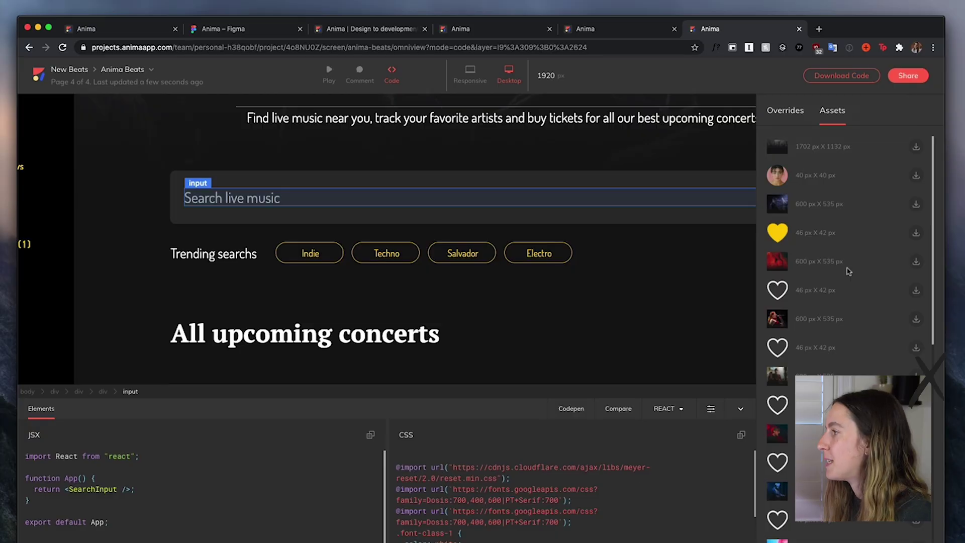
pyautogui.click(848, 78)
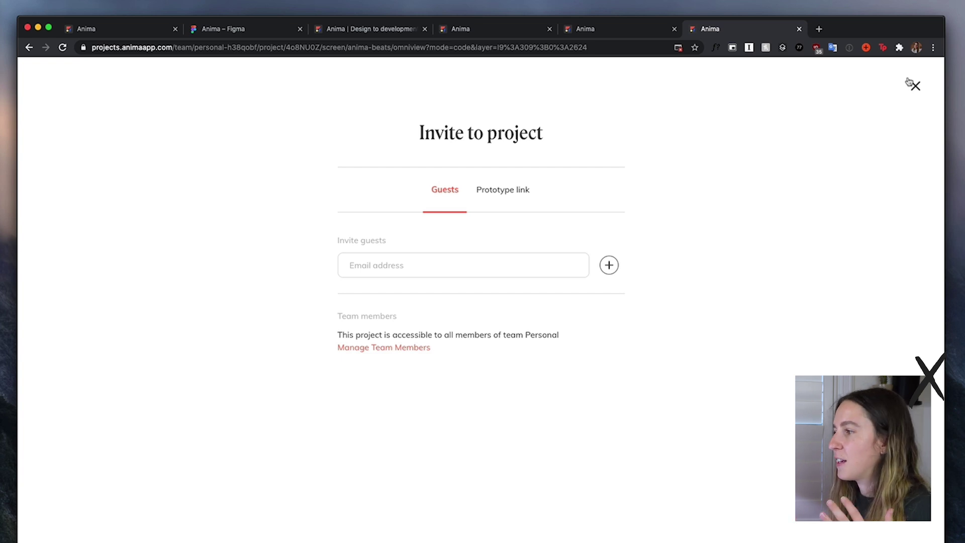
# Switch the invite dialog to its Prototype link sharing options
pyautogui.click(525, 196)
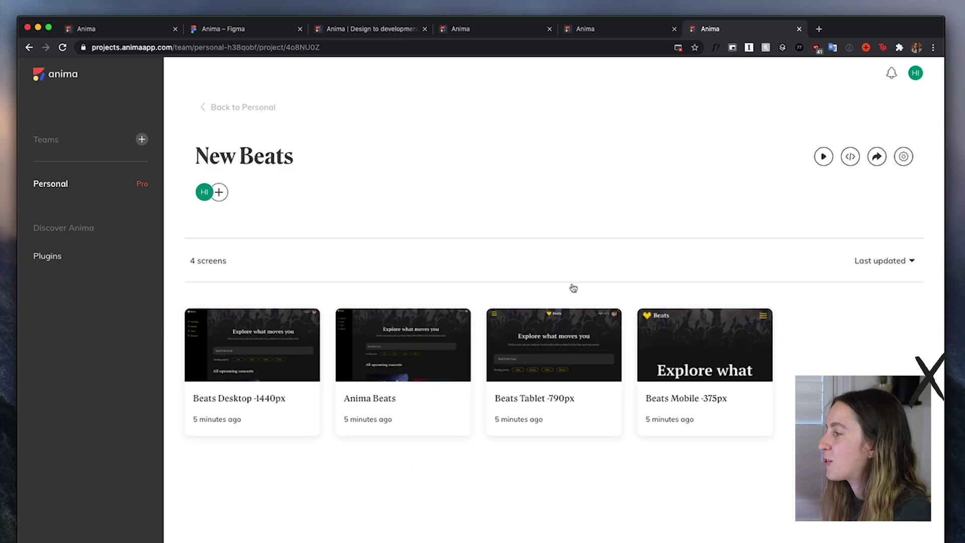
# Open the New Beats project settings on the Public link tab and select the custom domain field
pyautogui.click(904, 158)
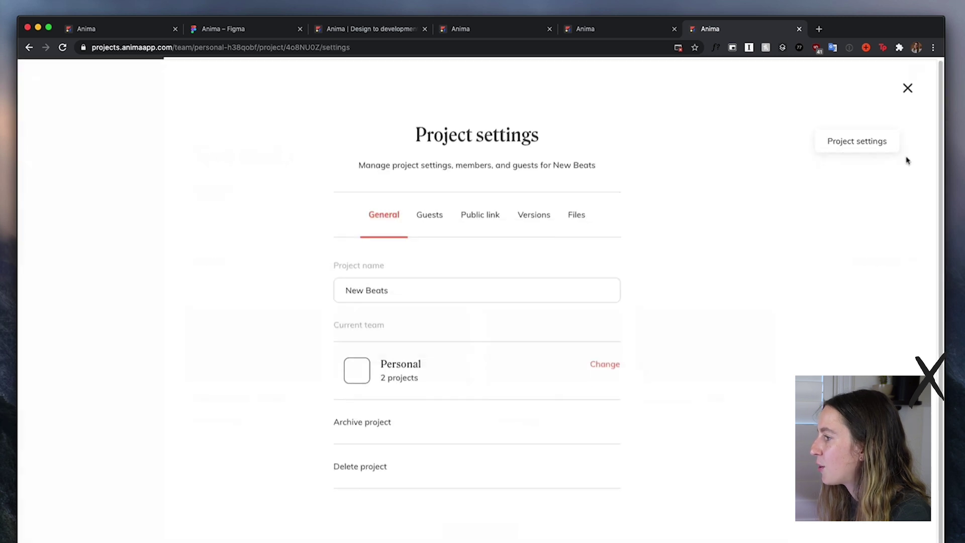
pyautogui.click(476, 223)
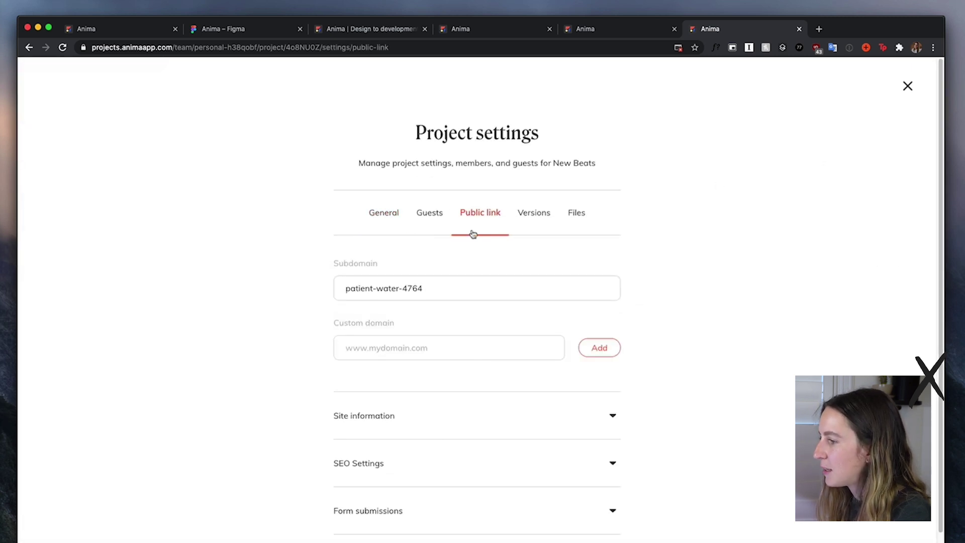
pyautogui.scroll(-1, 471, 287)
pyautogui.click(467, 321)
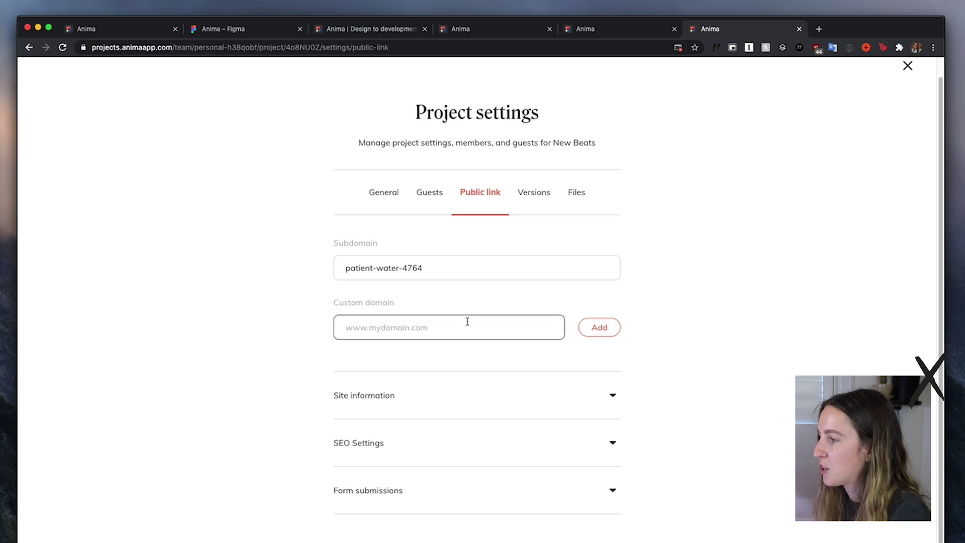
# Expand the Site information, SEO Settings and Form submissions sections
pyautogui.click(437, 396)
pyautogui.scroll(-4, 437, 396)
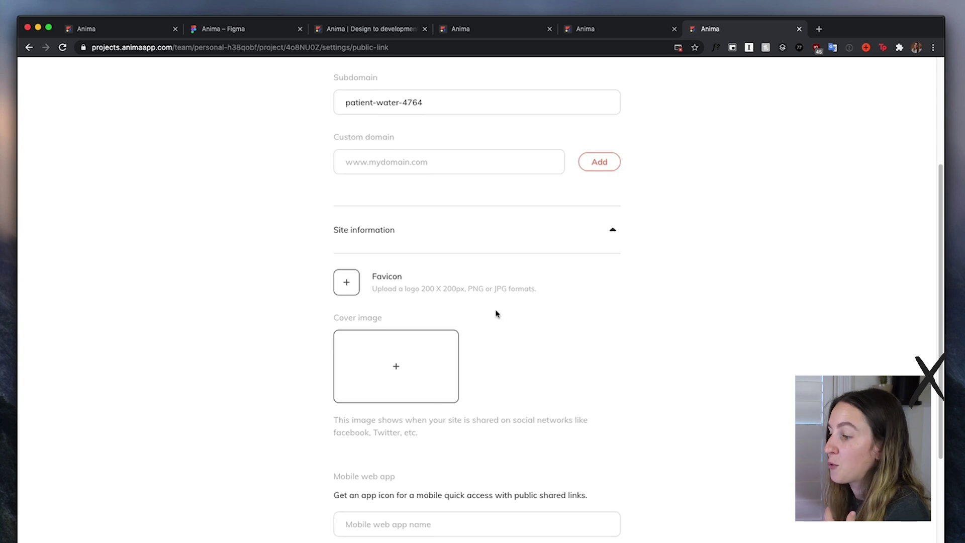
pyautogui.scroll(-5, 496, 314)
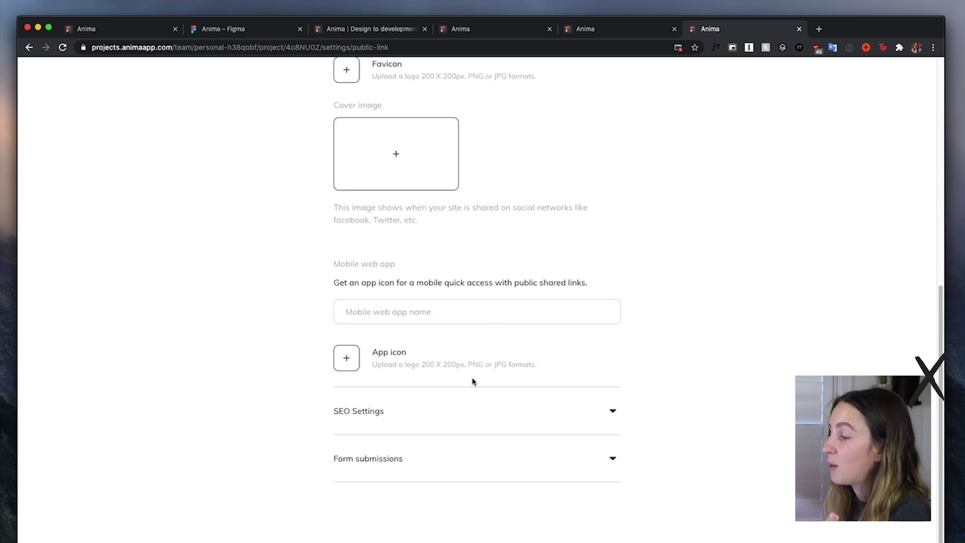
pyautogui.click(392, 414)
pyautogui.scroll(-1, 392, 414)
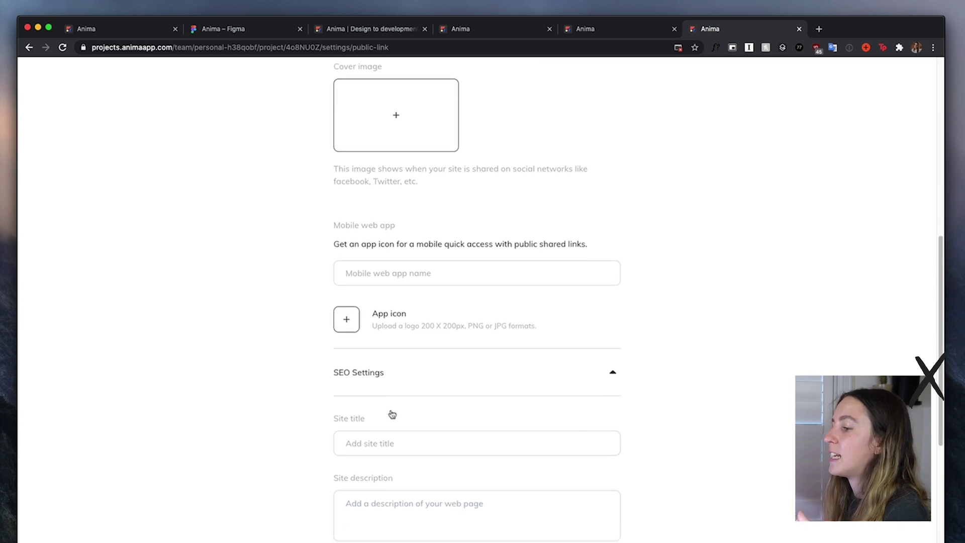
pyautogui.scroll(-8, 412, 377)
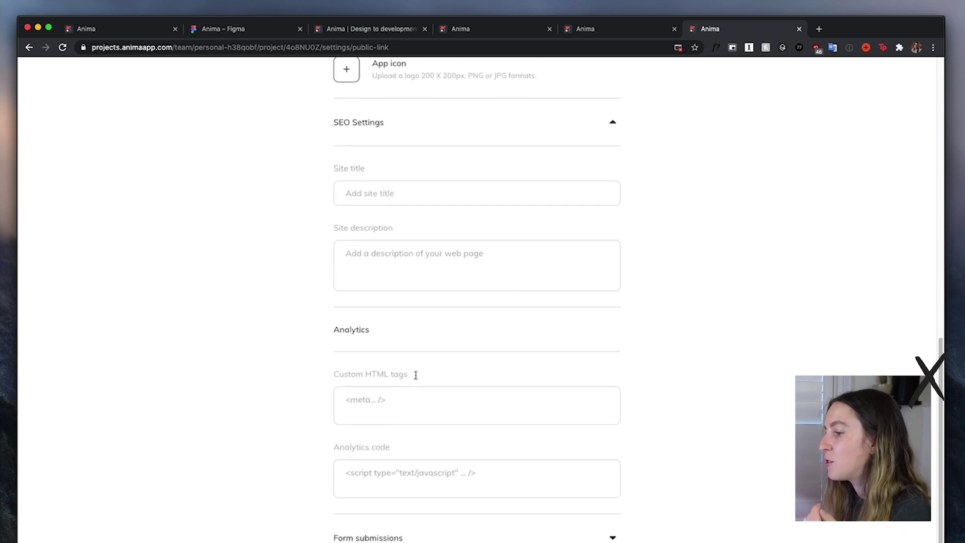
pyautogui.click(468, 466)
pyautogui.scroll(-1, 435, 441)
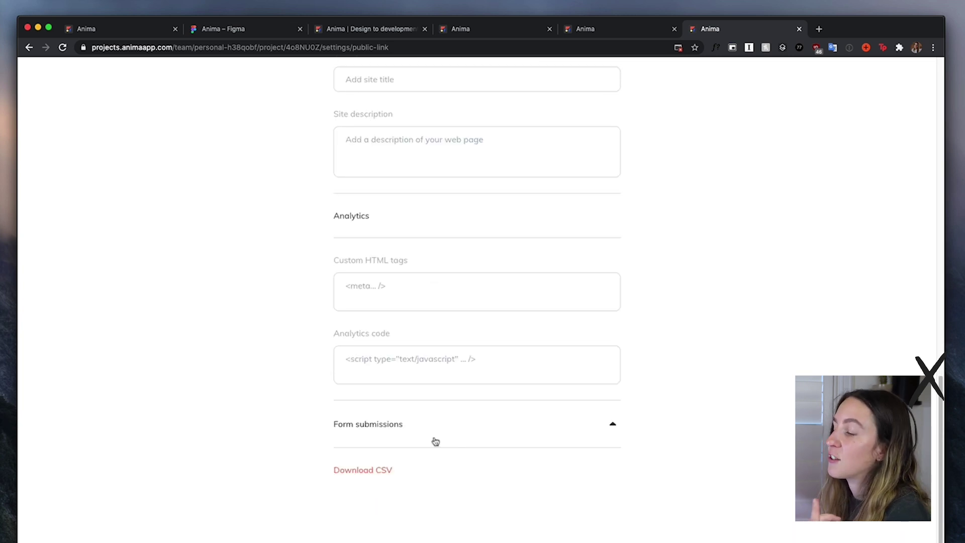